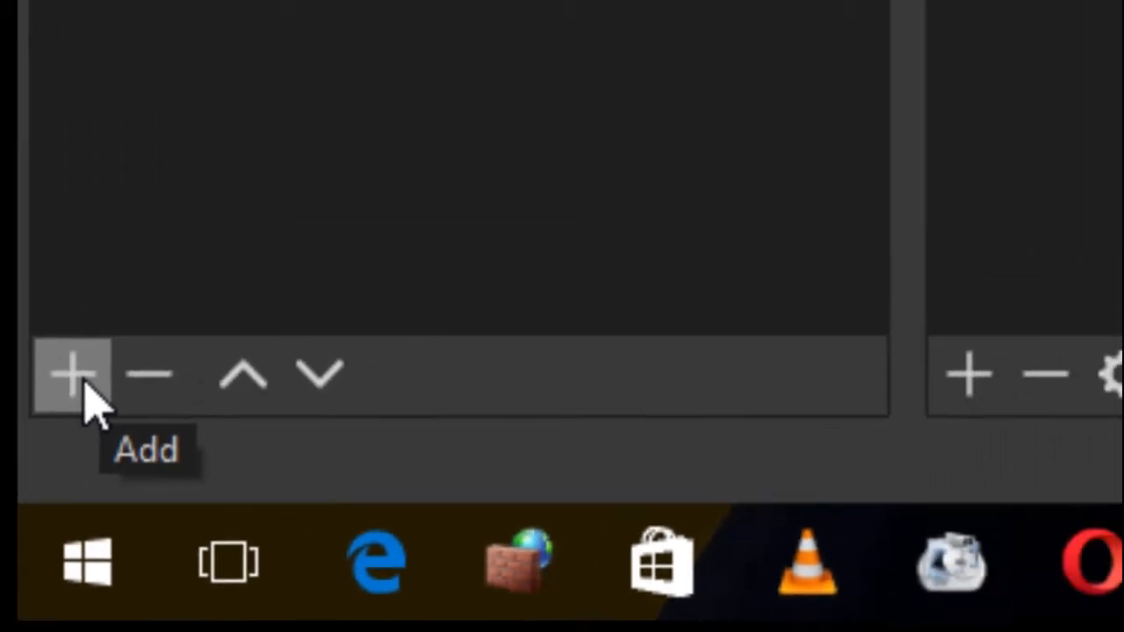
Add a new scene named "kISS"
click(230, 274)
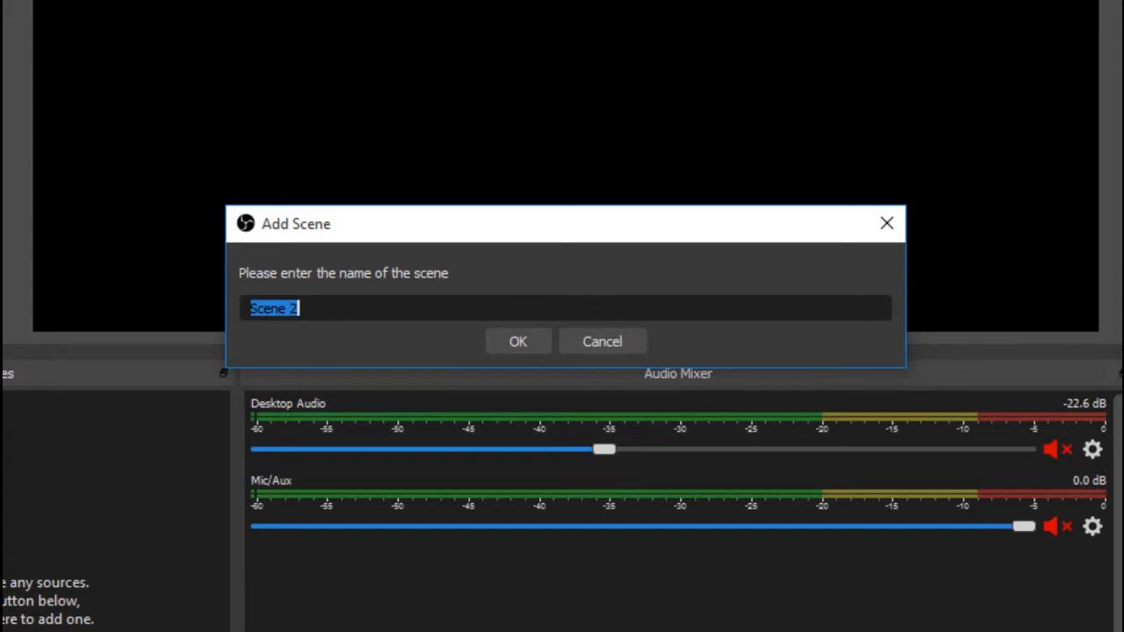
text(kISS)
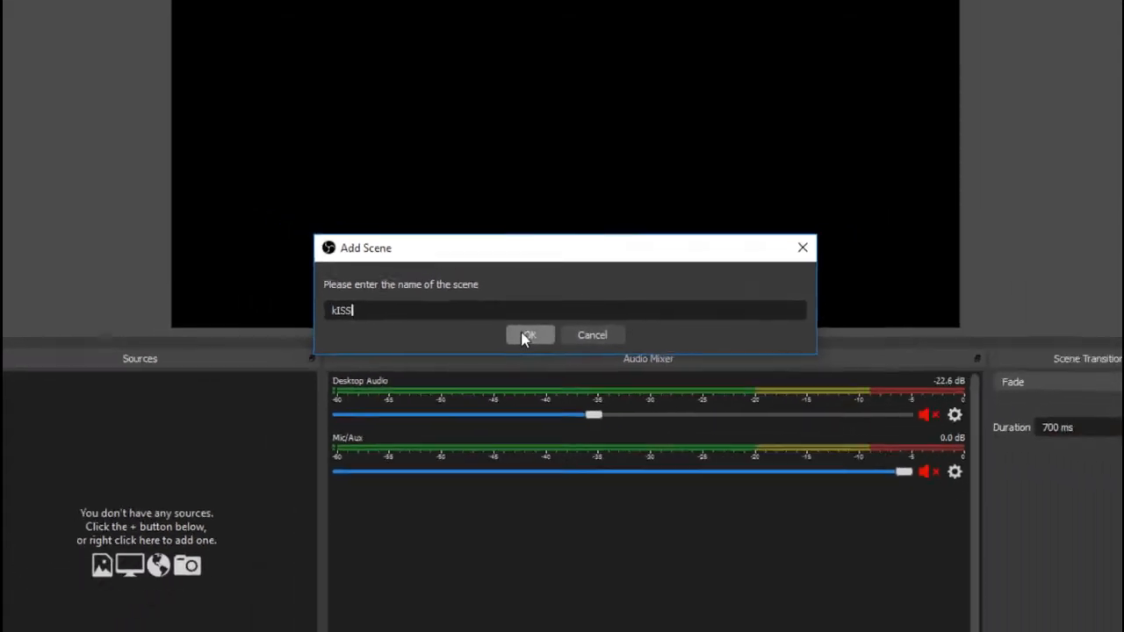
click(518, 342)
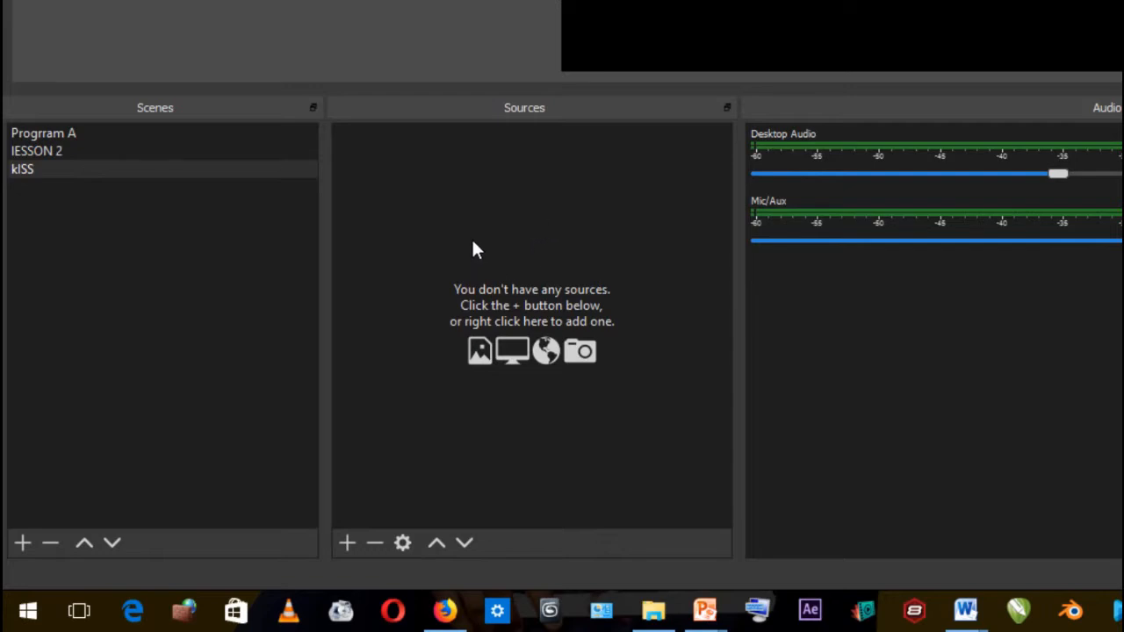
right_click(538, 227)
mouse_move(589, 246)
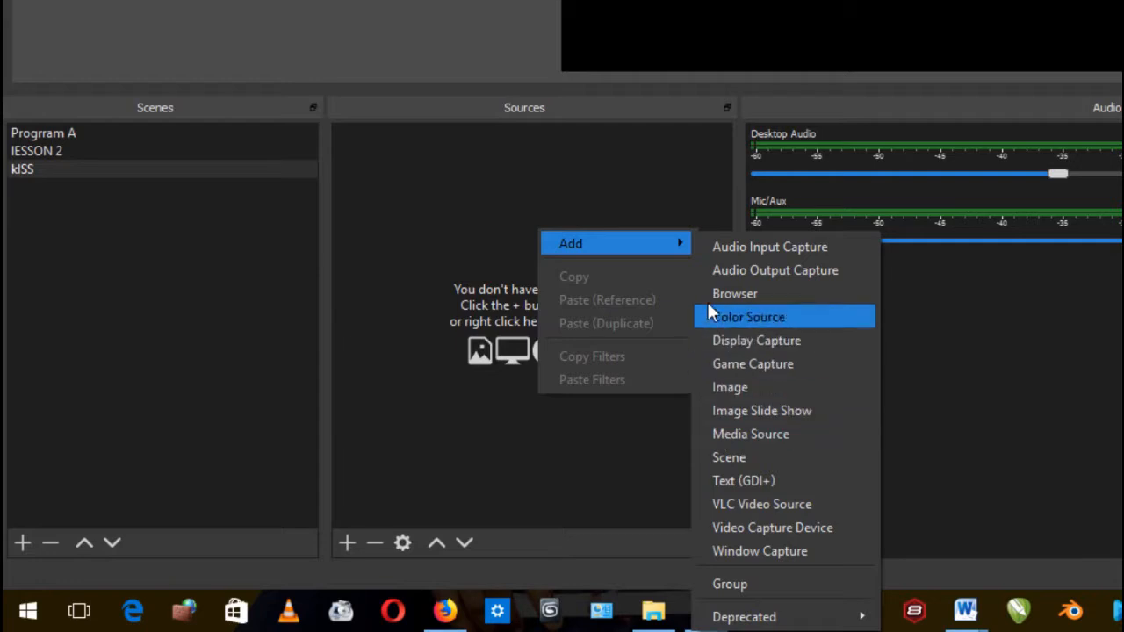
click(654, 187)
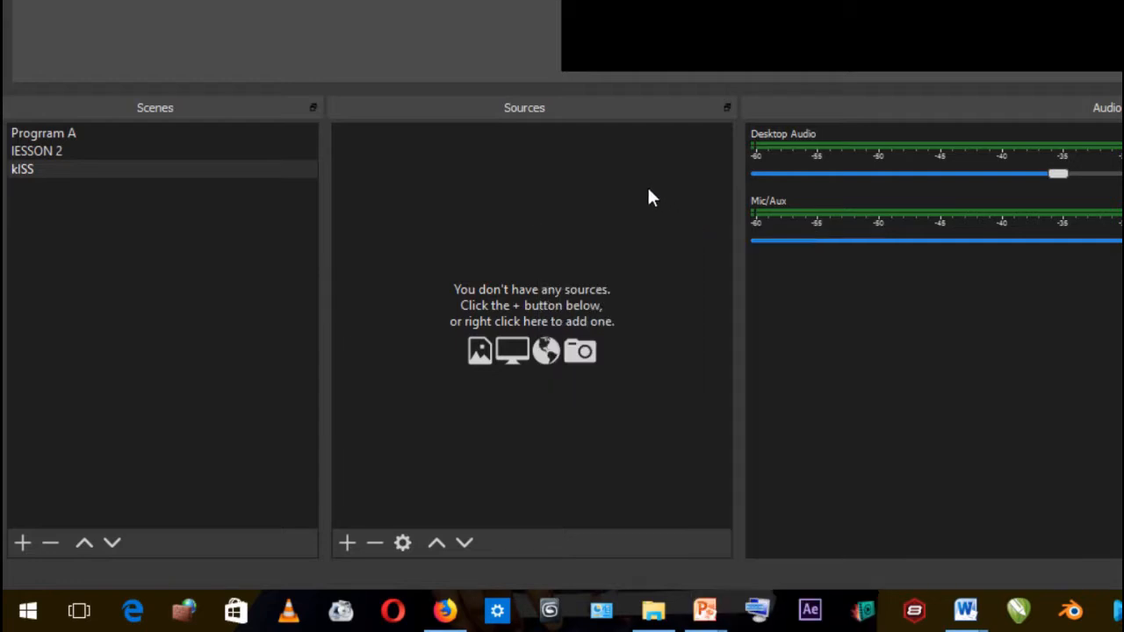
click(346, 544)
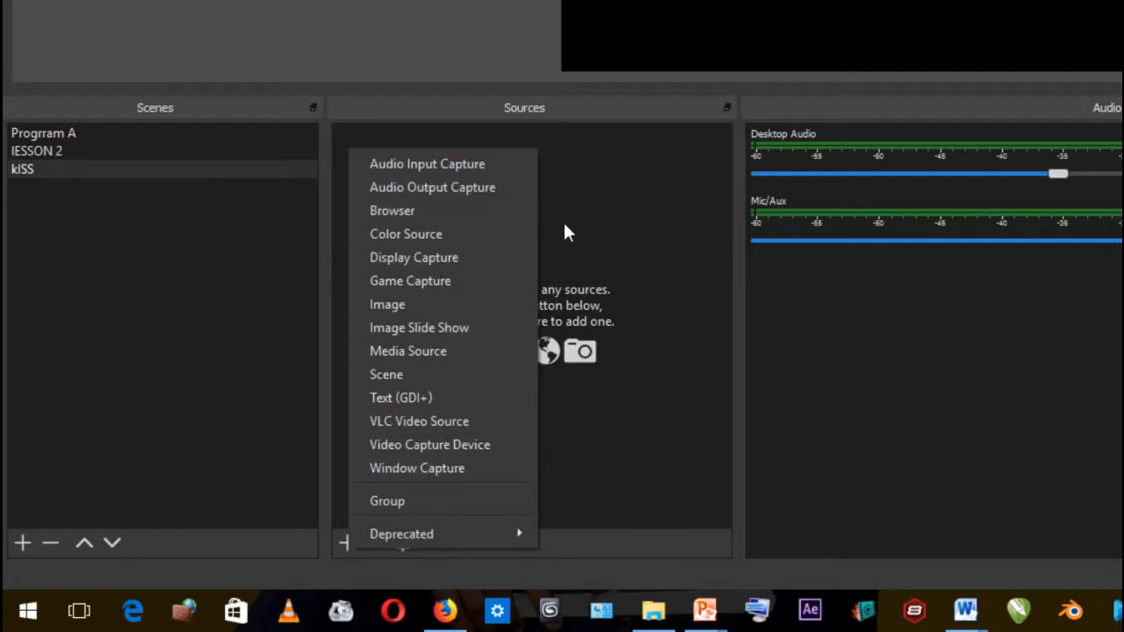
click(597, 217)
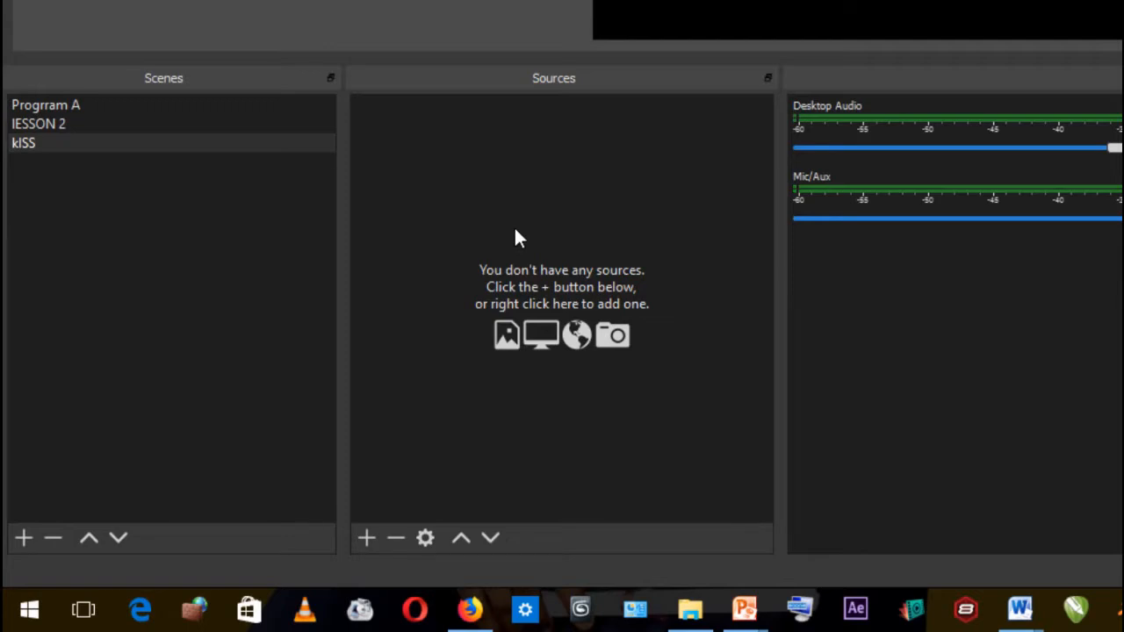
click(366, 537)
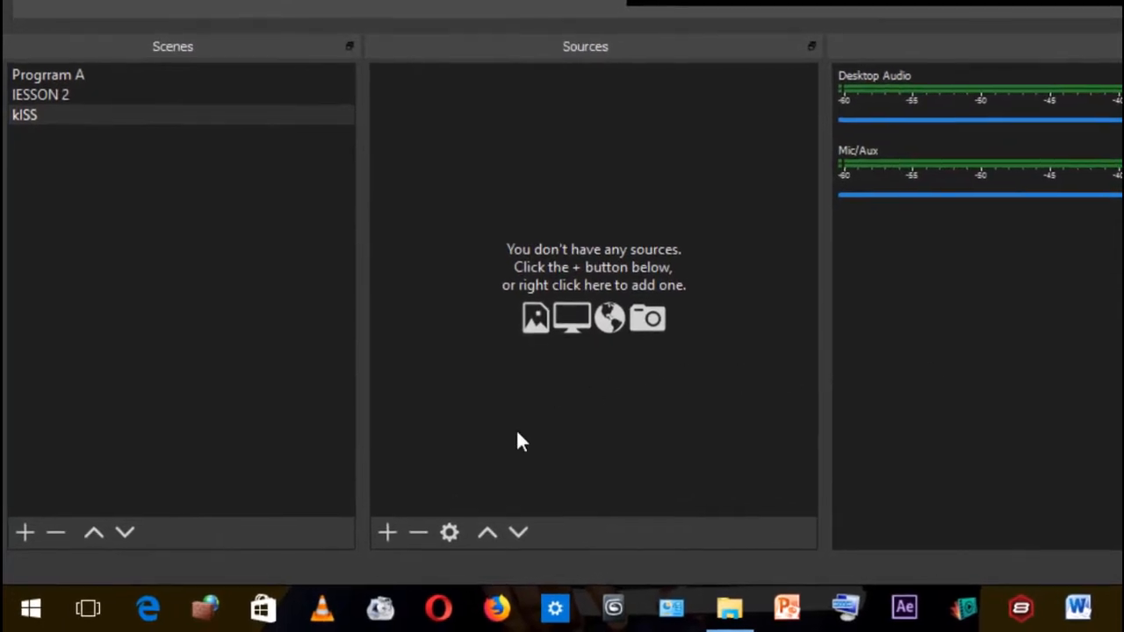
Add a Video Capture Device source named "Camera 1" to the kISS scene, keeping the HP Truevision HD device and default settings
click(387, 533)
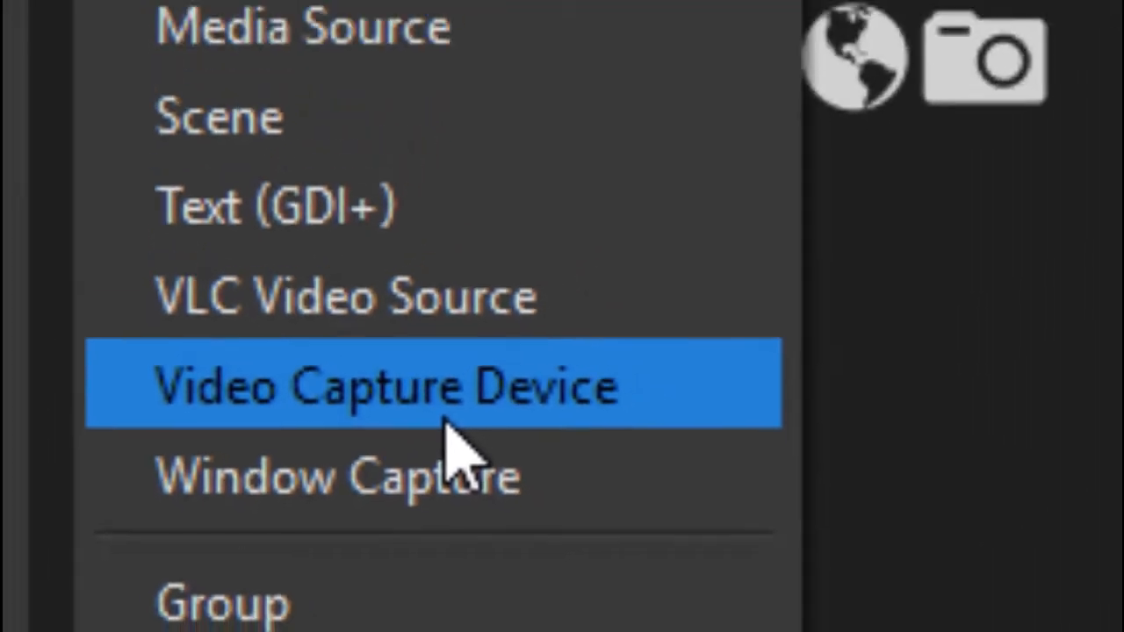
click(508, 393)
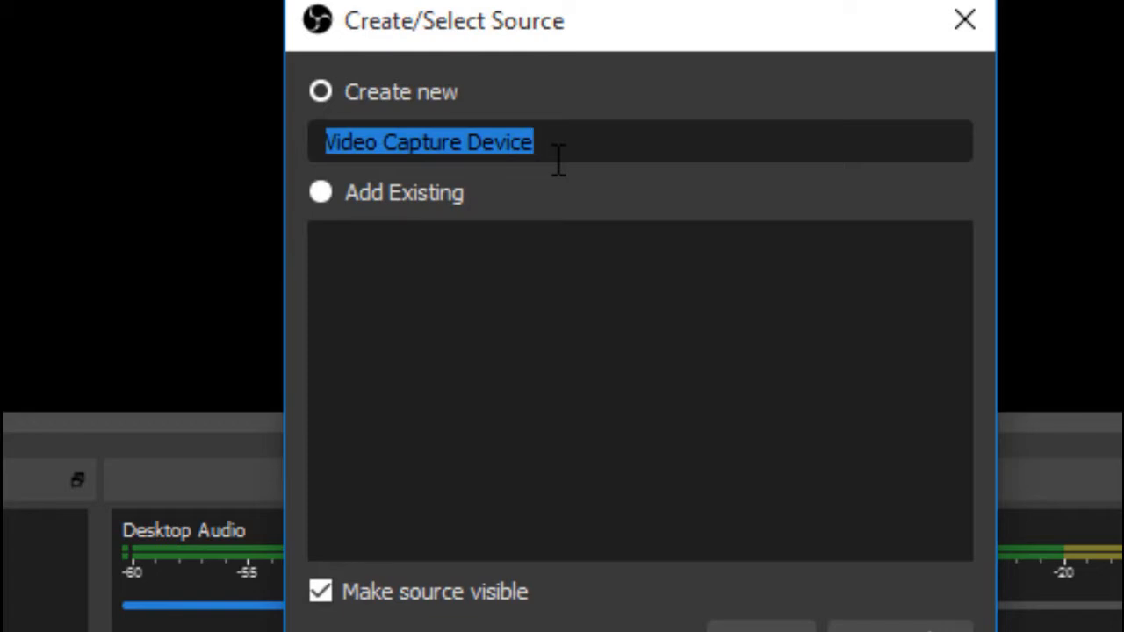
text(Camera 1)
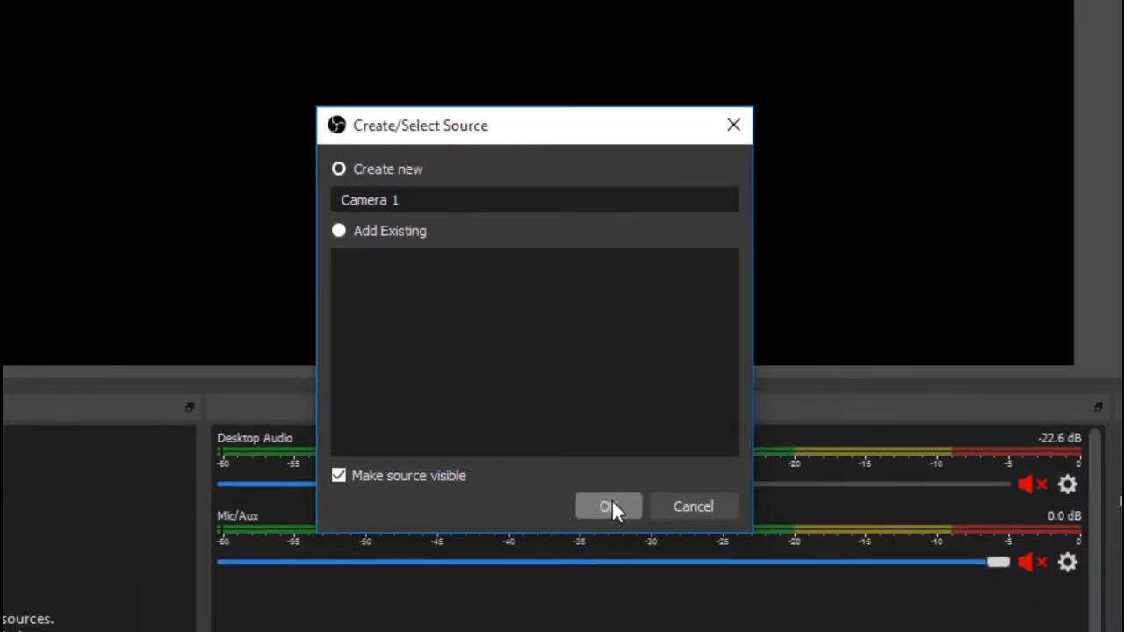
click(612, 508)
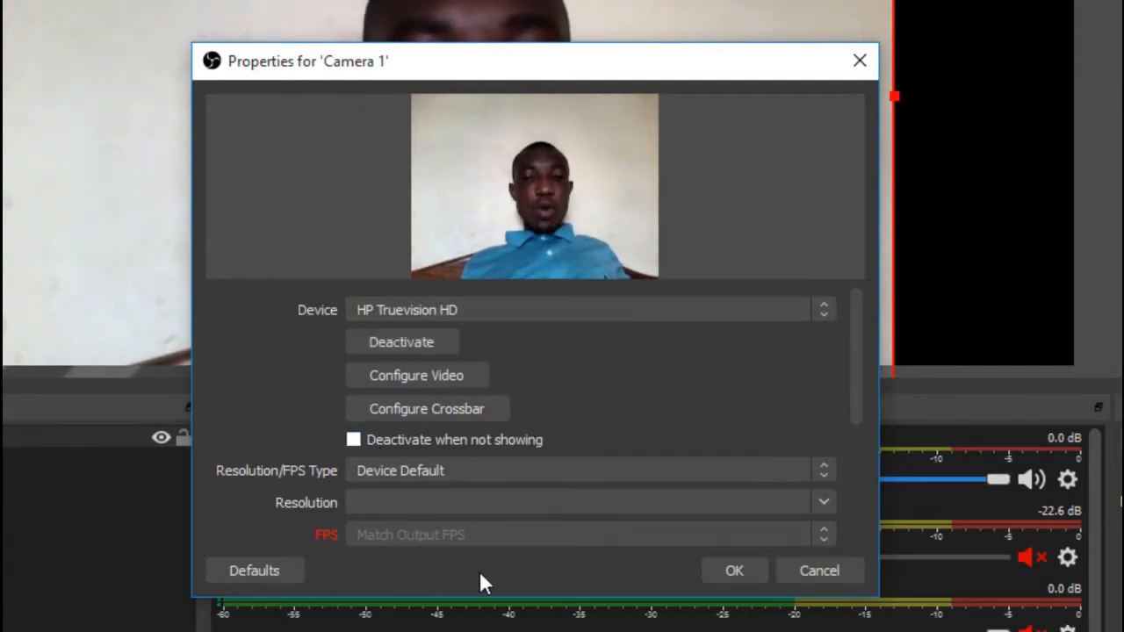
click(734, 569)
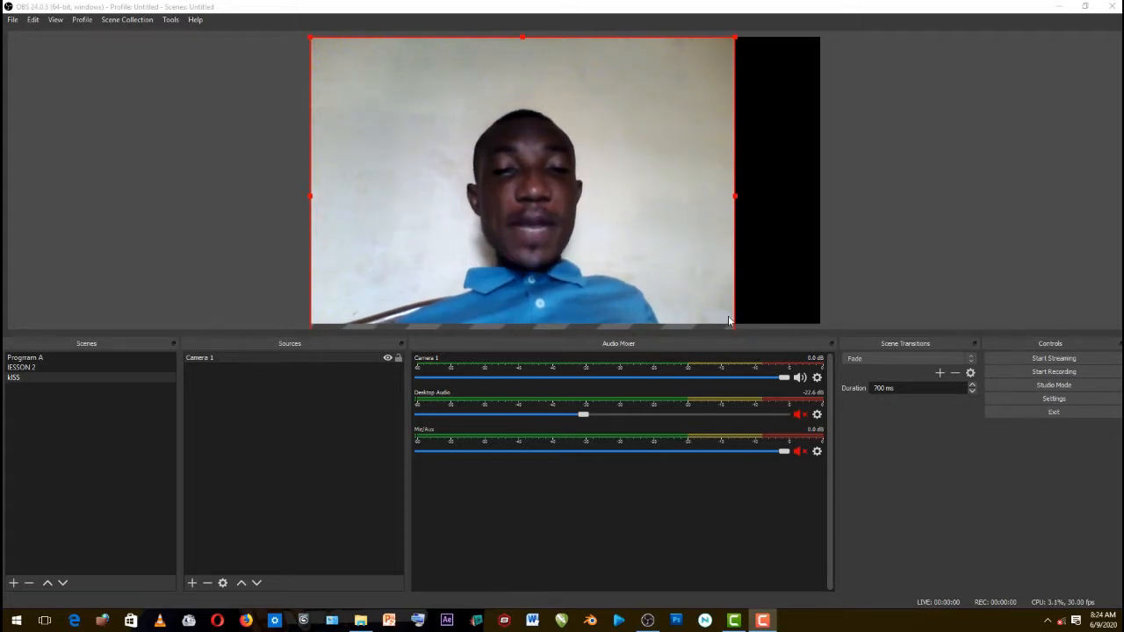
Open the Edit Transform settings of the Camera 1 source, examine its size values and close them unchanged
click(270, 360)
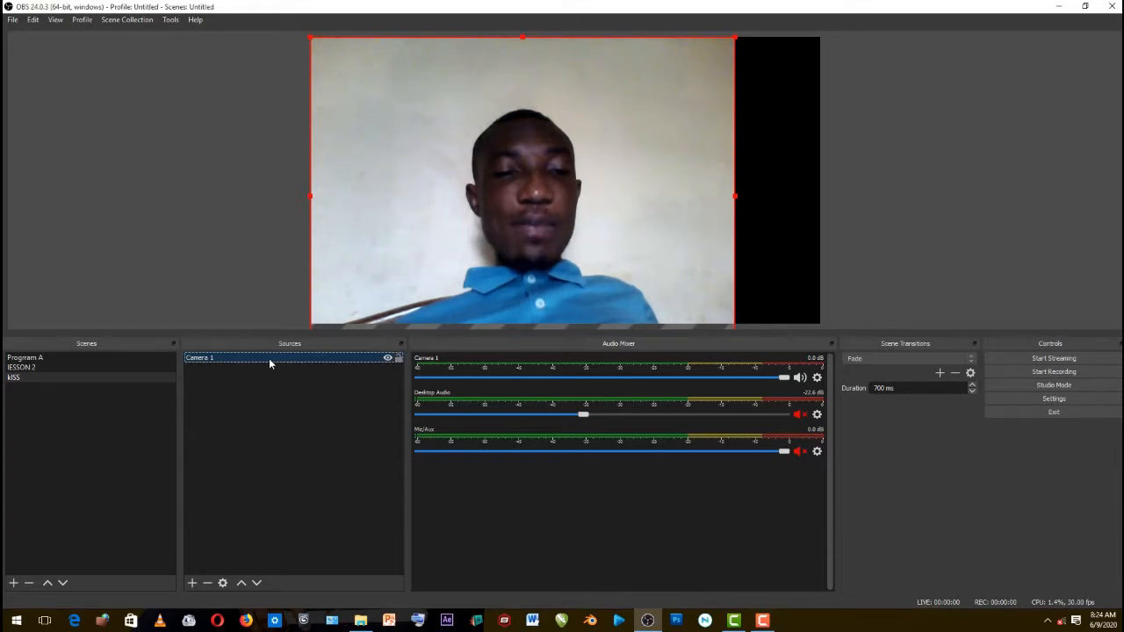
ctrl+click(211, 362)
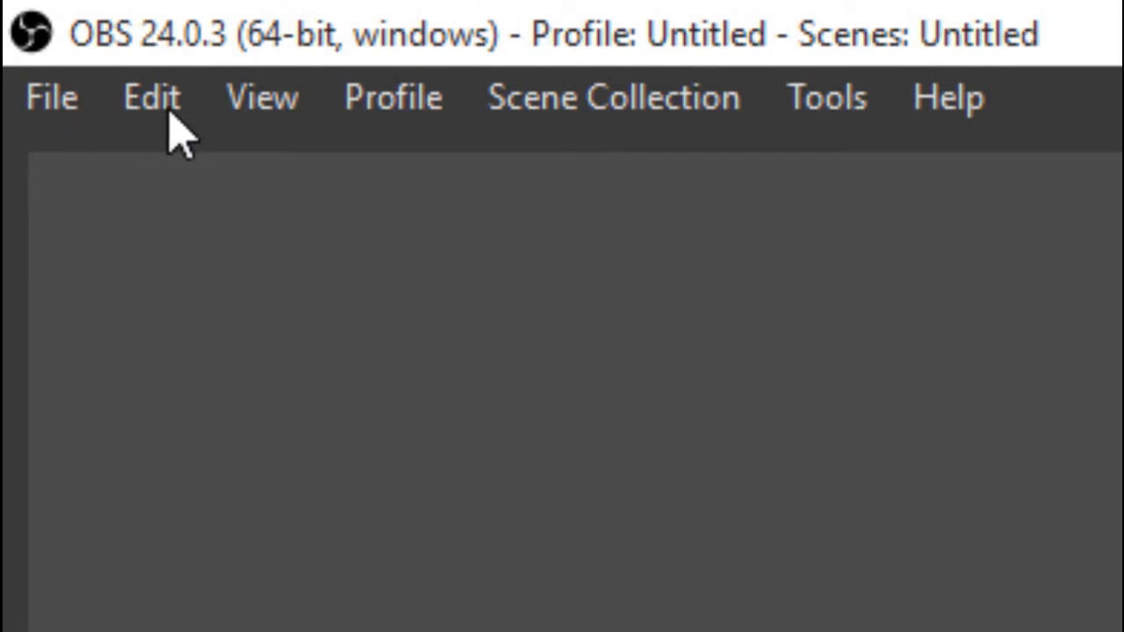
click(156, 99)
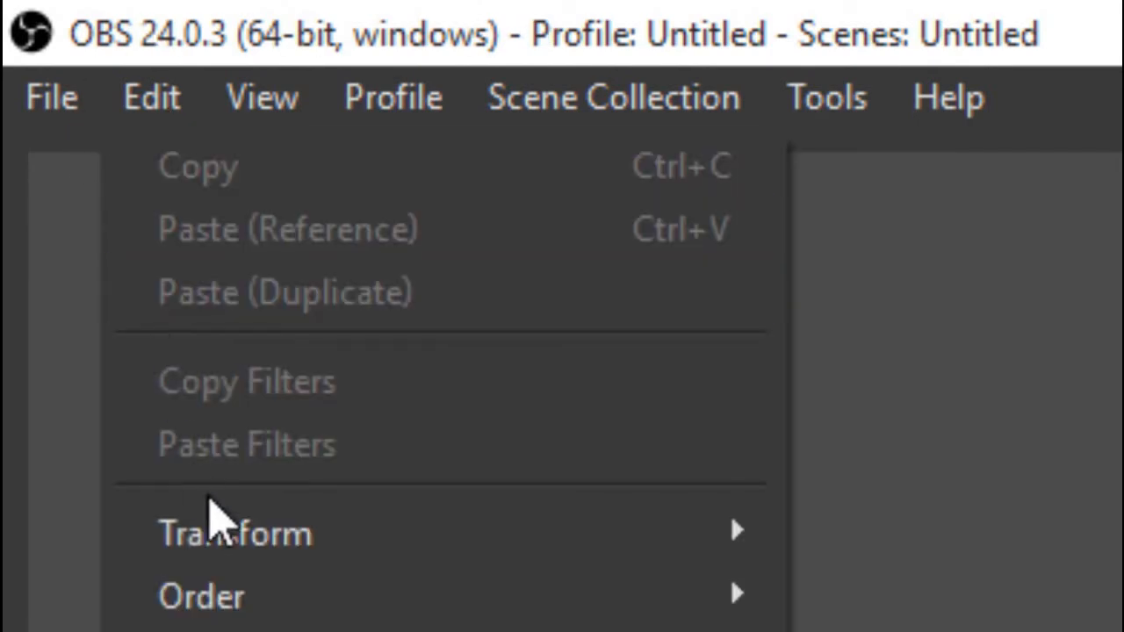
mouse_move(232, 549)
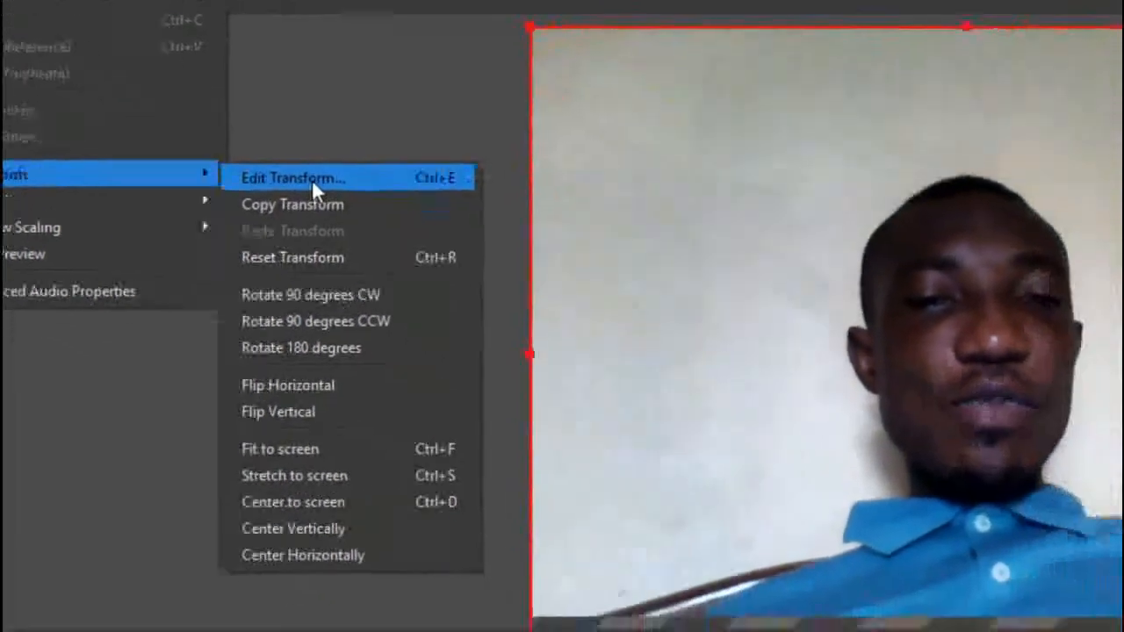
click(418, 229)
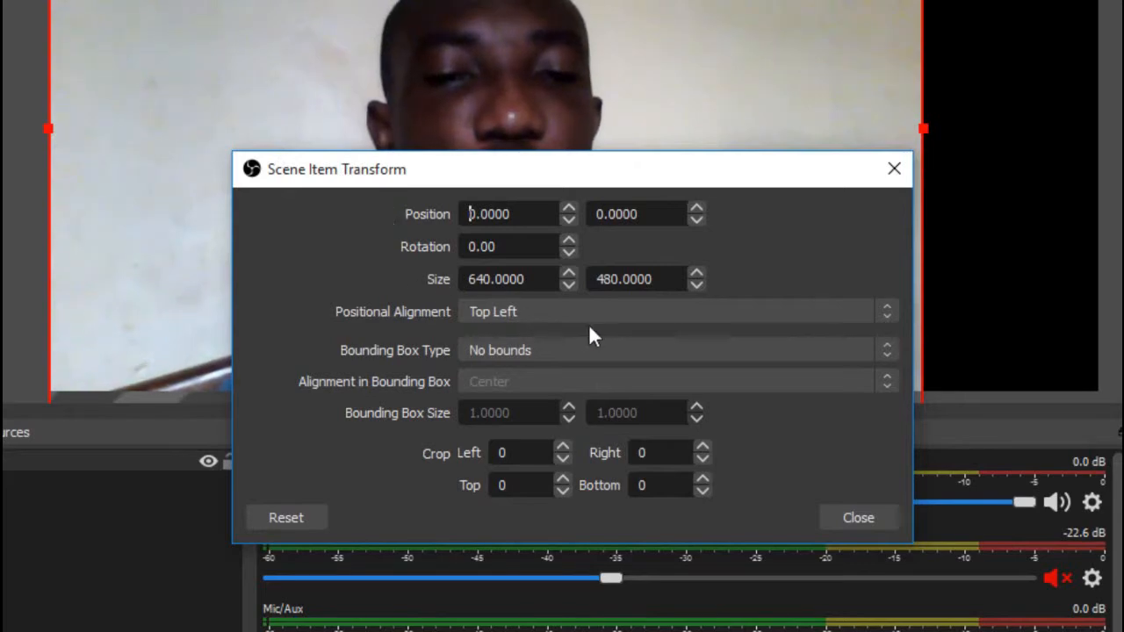
double_click(542, 279)
drag(669, 283, 449, 276)
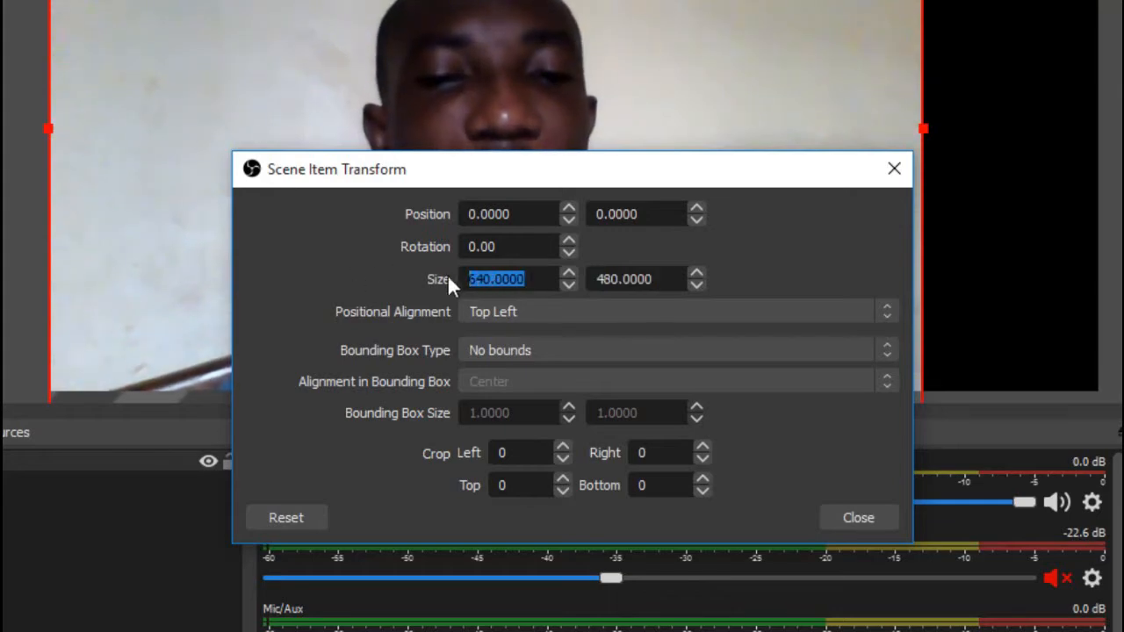
key(Tab)
drag(530, 279, 462, 279)
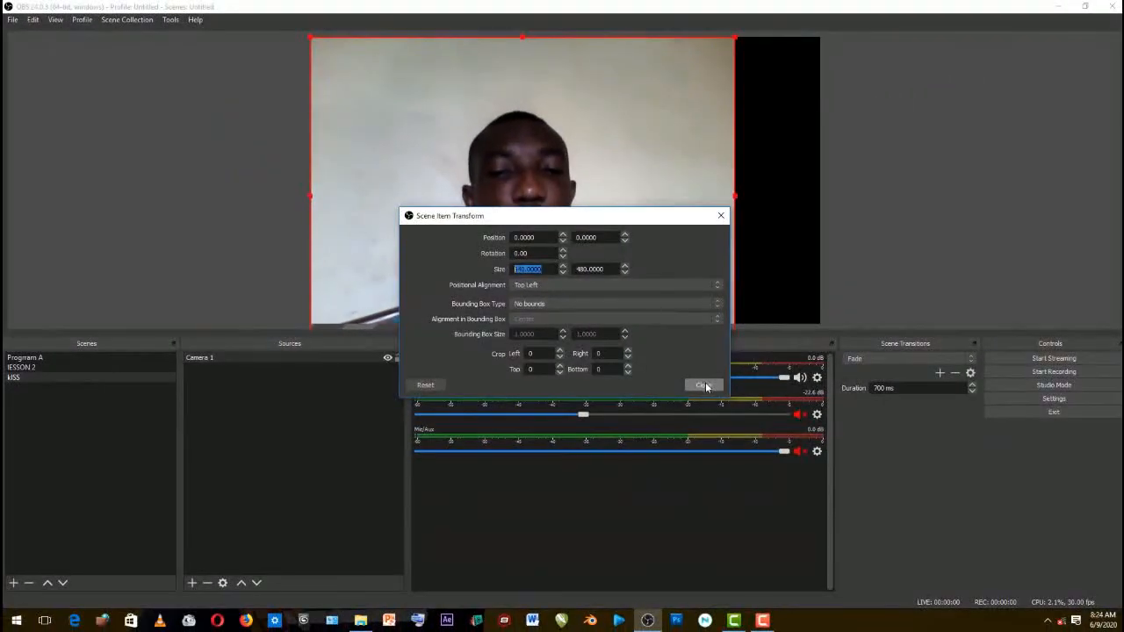
click(841, 503)
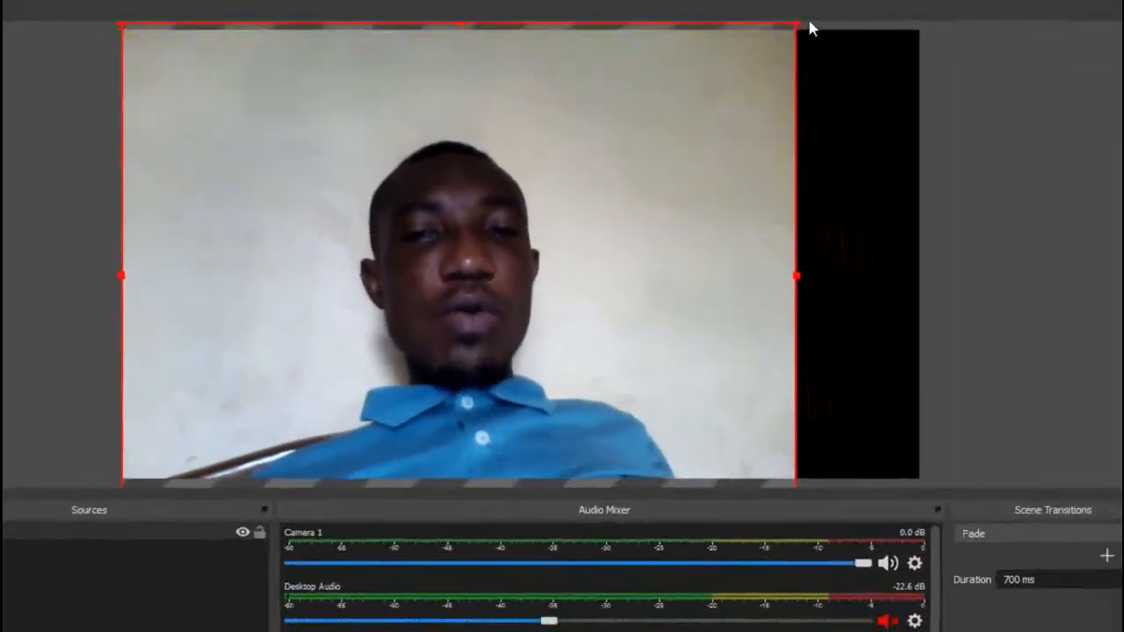
Enlarge the Camera 1 picture in the preview until it covers the whole canvas
drag(799, 25, 927, 2)
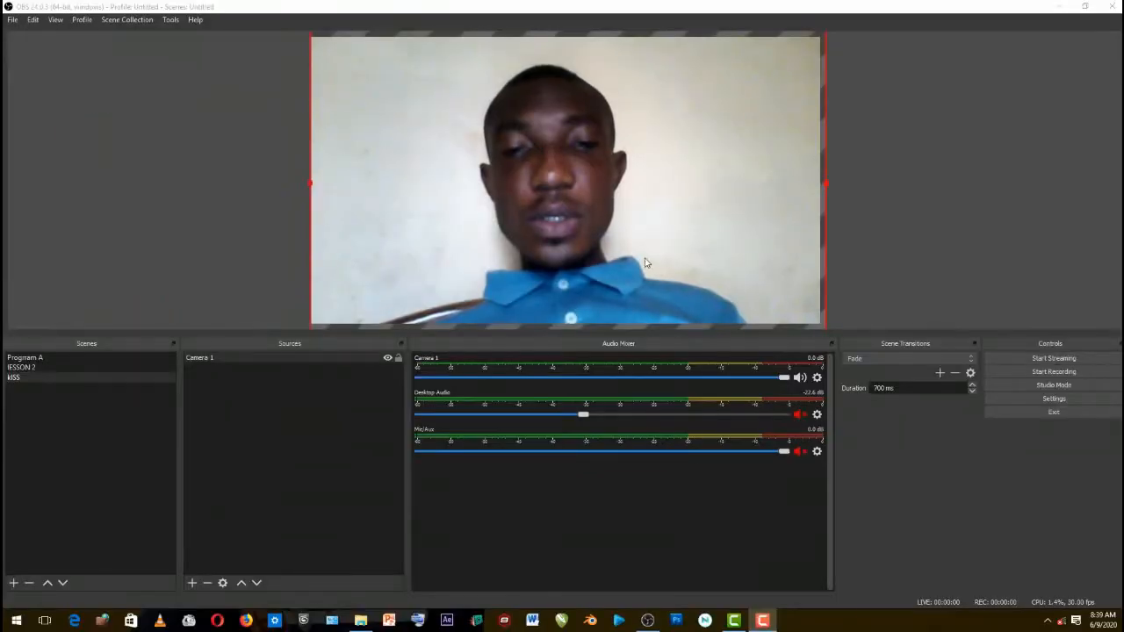
click(694, 462)
mouse_move(645, 265)
mouse_down()
mouse_move(645, 196)
mouse_move(644, 283)
mouse_move(645, 251)
mouse_move(524, 204)
mouse_move(638, 264)
mouse_move(623, 265)
mouse_move(641, 263)
mouse_up()
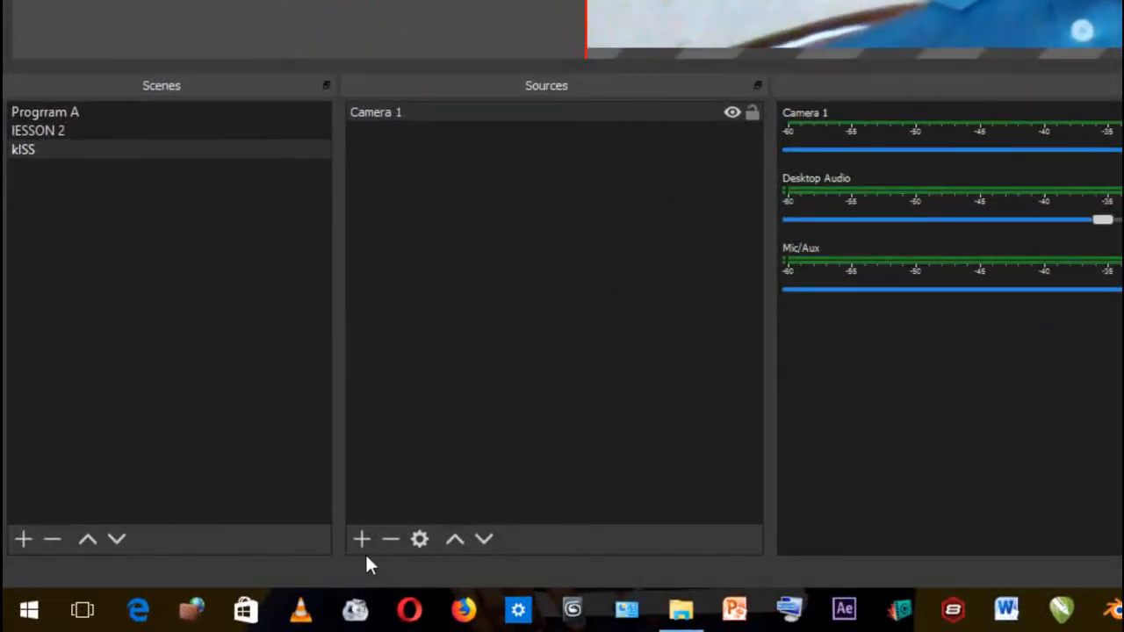
Add an Image source named "logo" that uses LOGO.png from the LEARN IT ONLINE folder
click(361, 540)
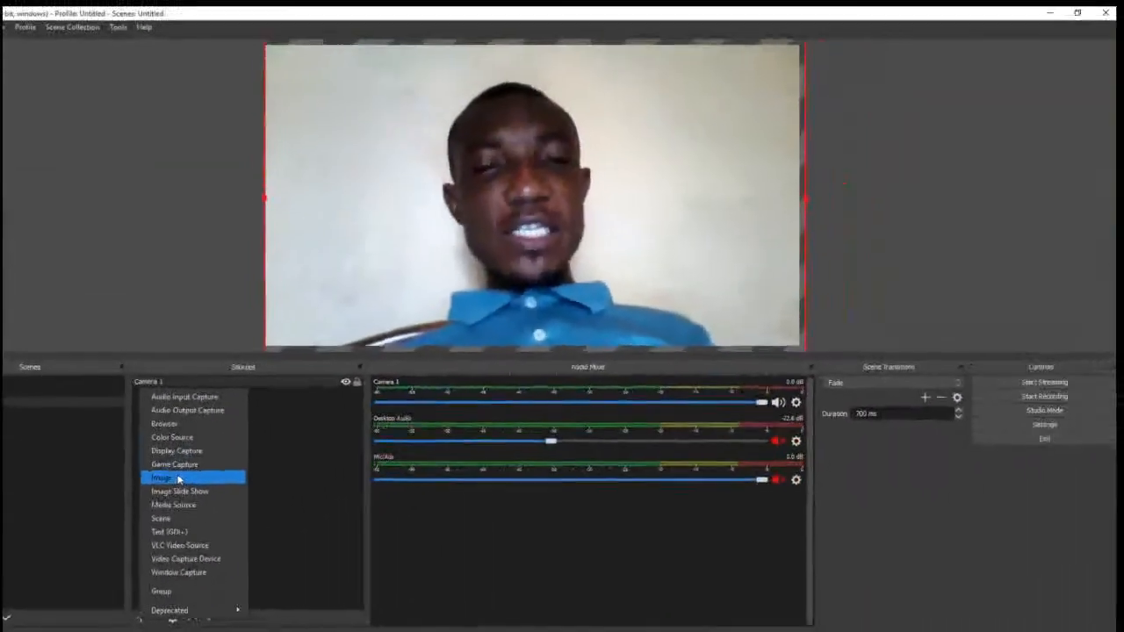
click(490, 209)
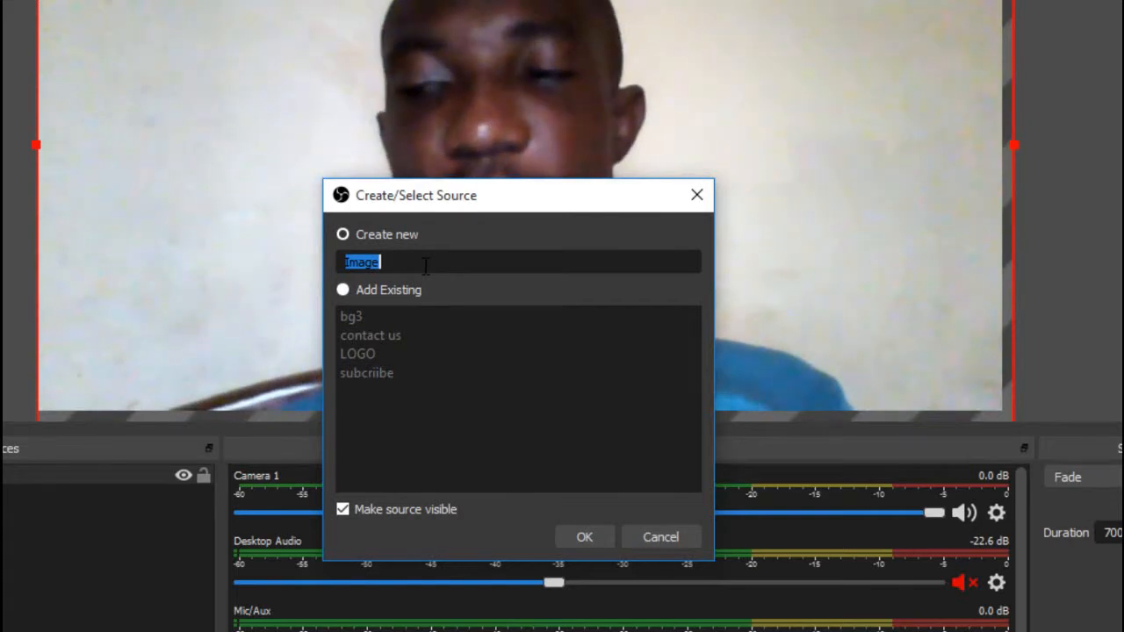
text(logo)
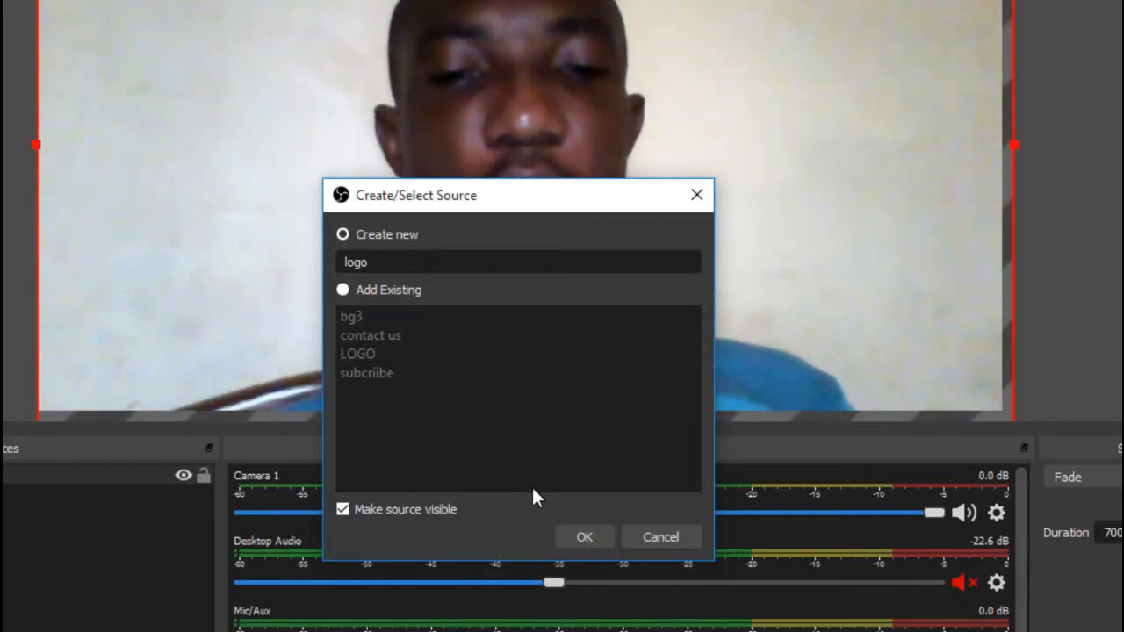
click(581, 534)
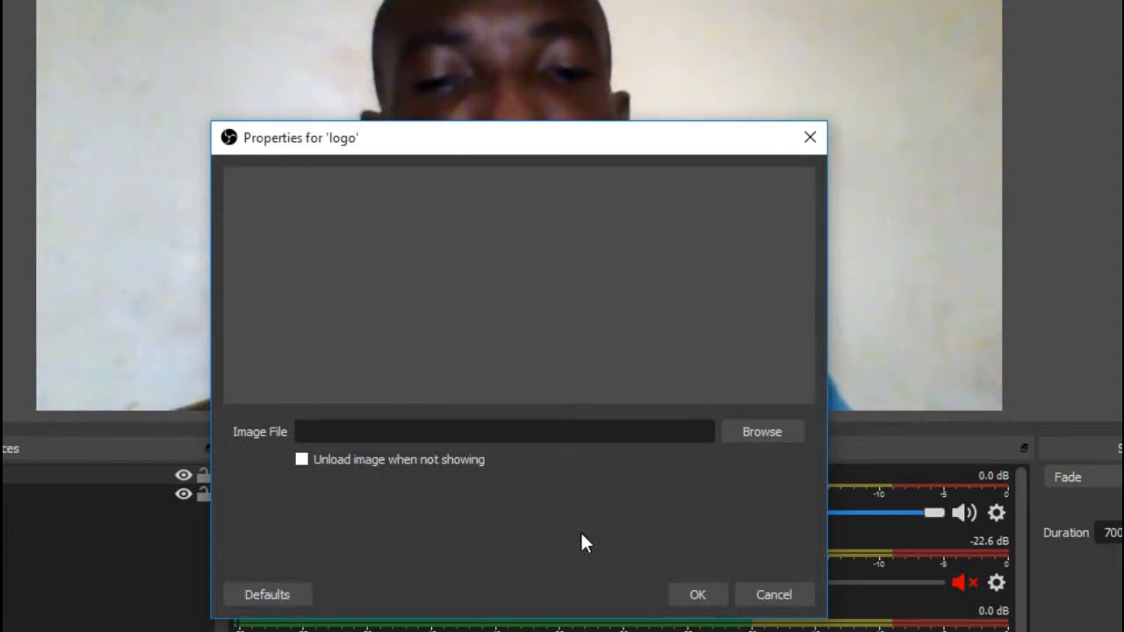
click(760, 431)
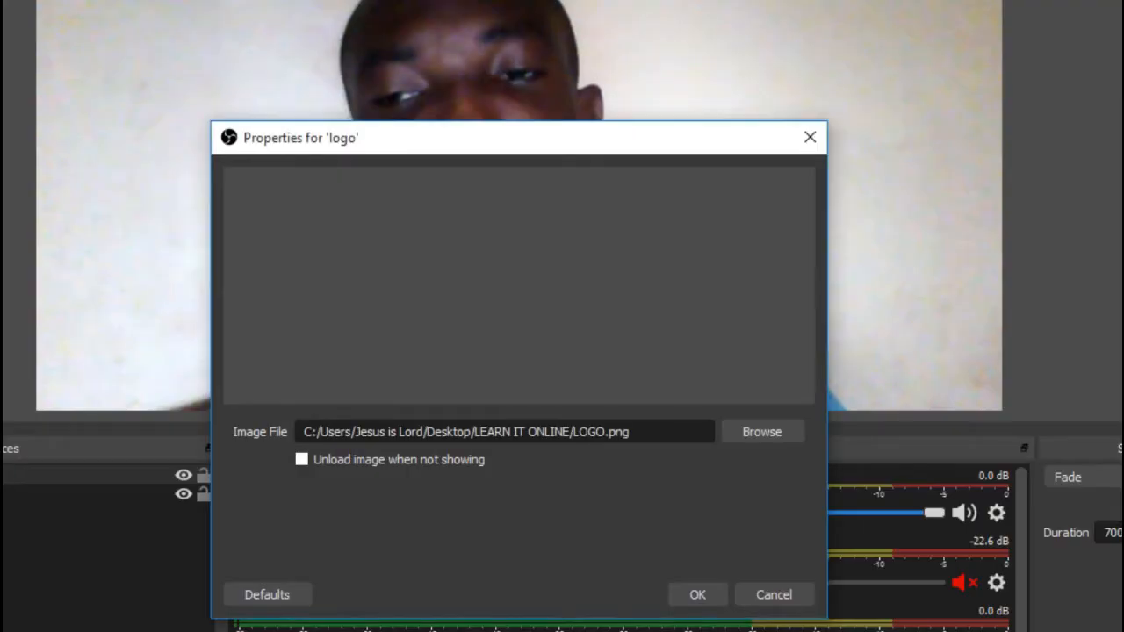
click(695, 594)
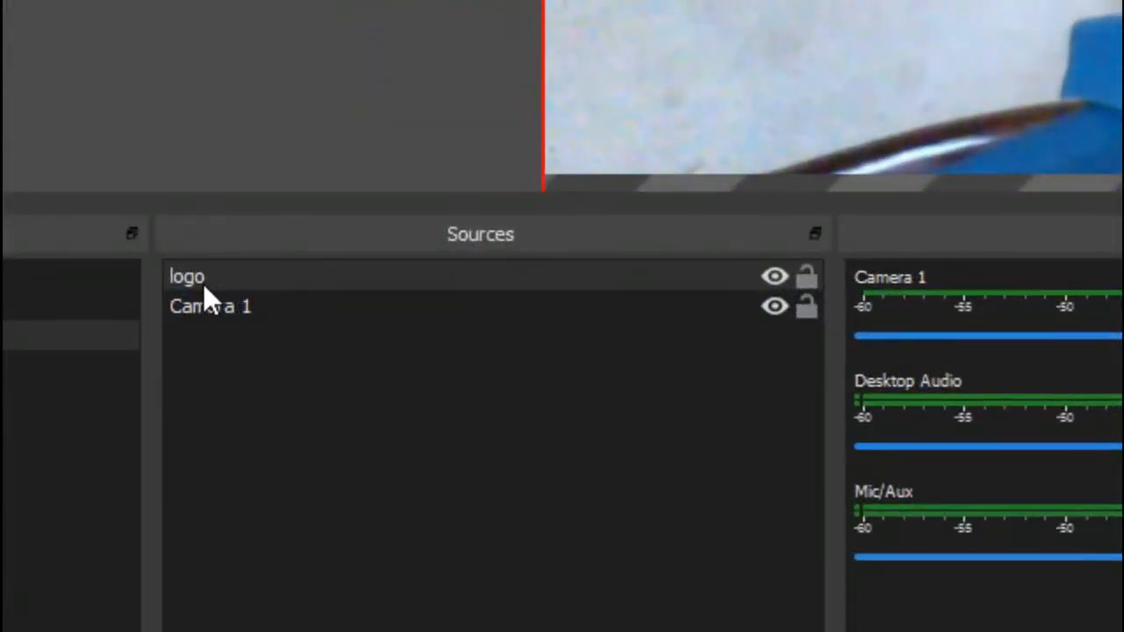
Transform the logo source so that it fills the preview canvas
click(203, 286)
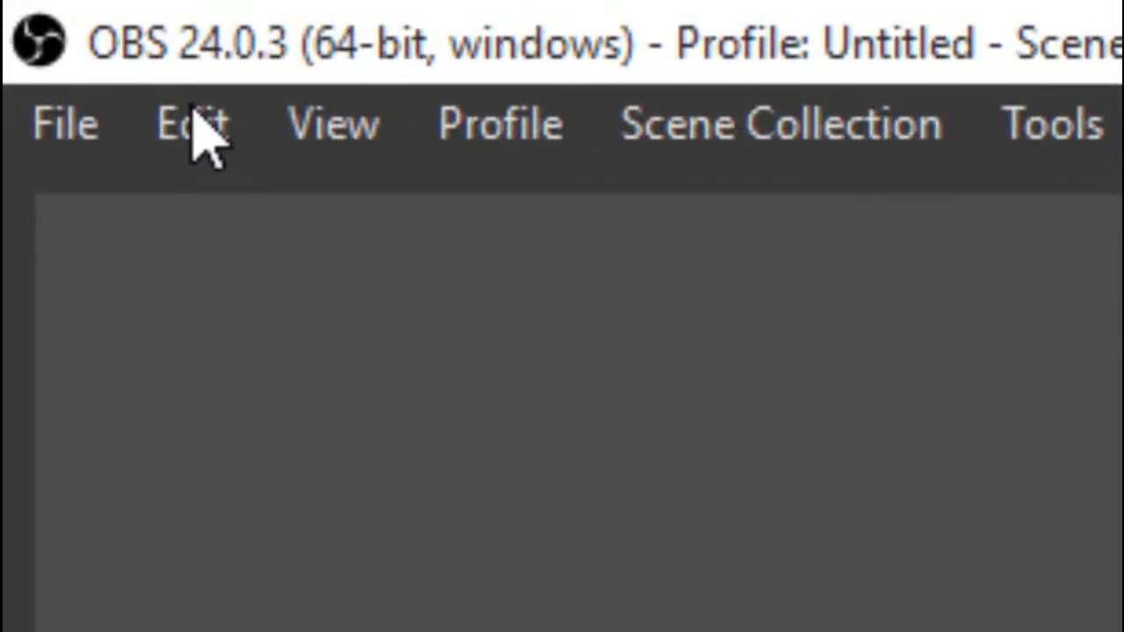
click(195, 119)
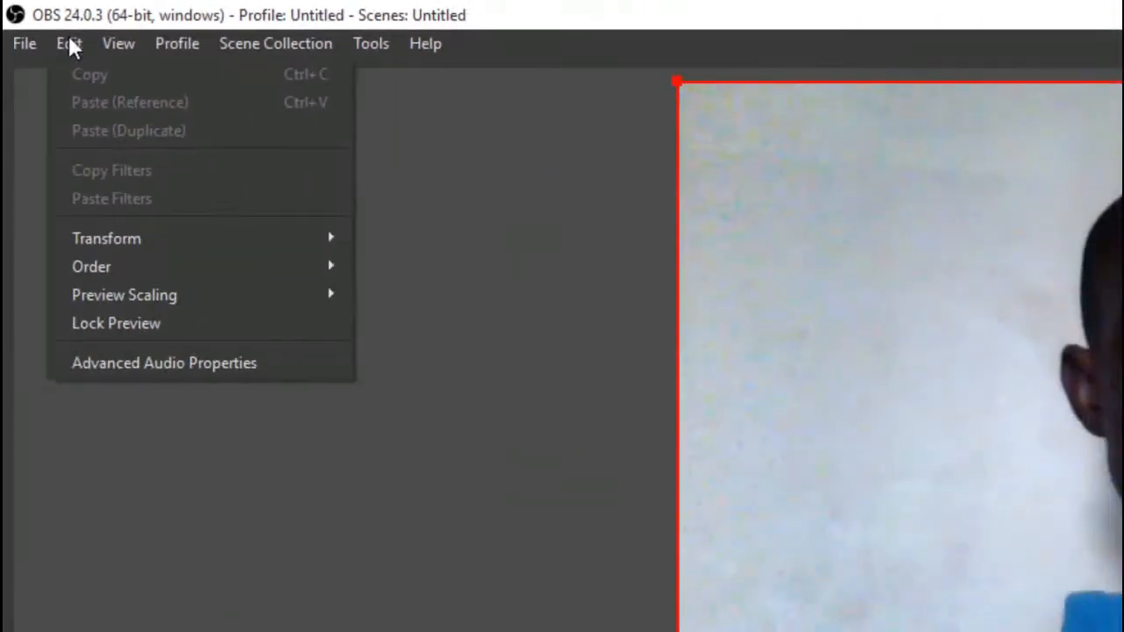
mouse_move(124, 249)
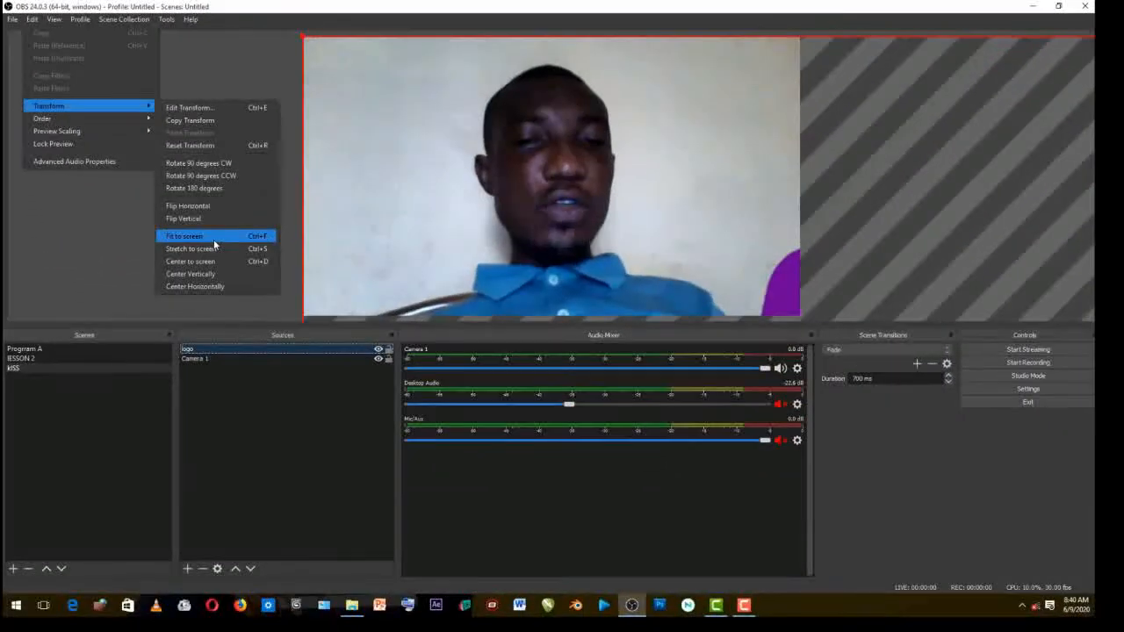
click(228, 257)
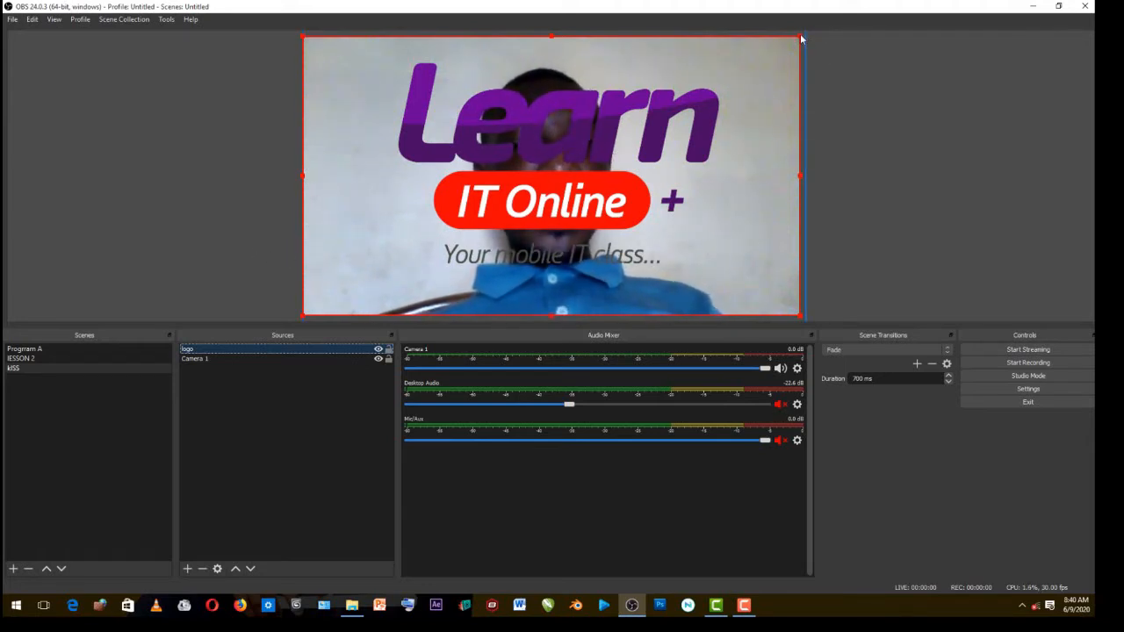
Shrink the logo to about a quarter of the canvas width and place it in the canvas's upper-right corner
drag(801, 39, 427, 244)
drag(369, 297, 734, 90)
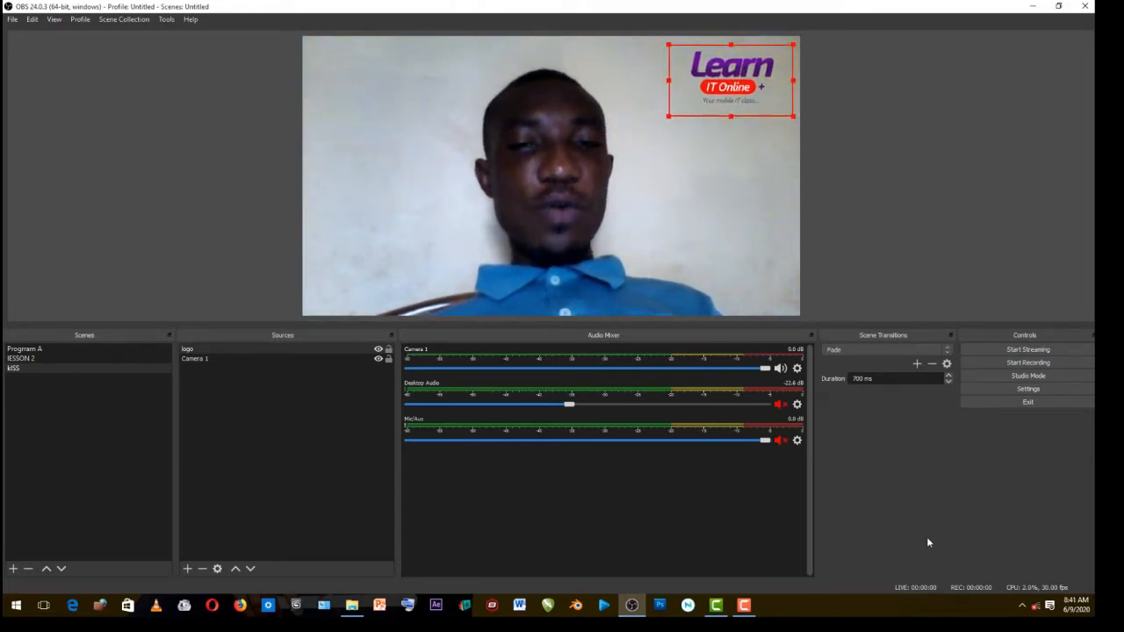
click(744, 605)
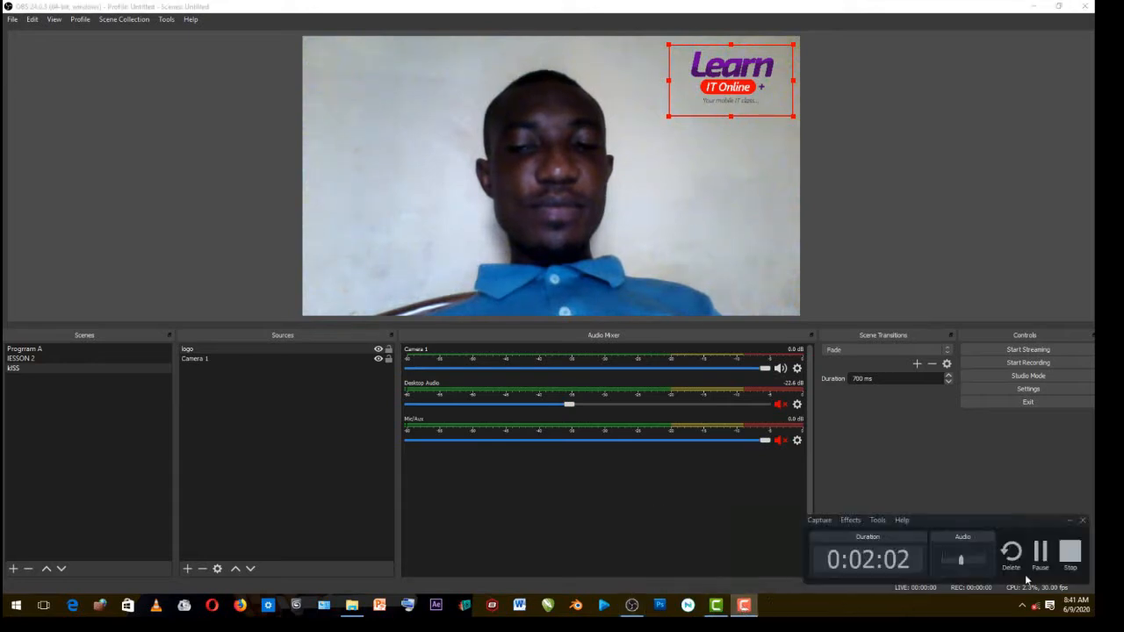
click(1071, 553)
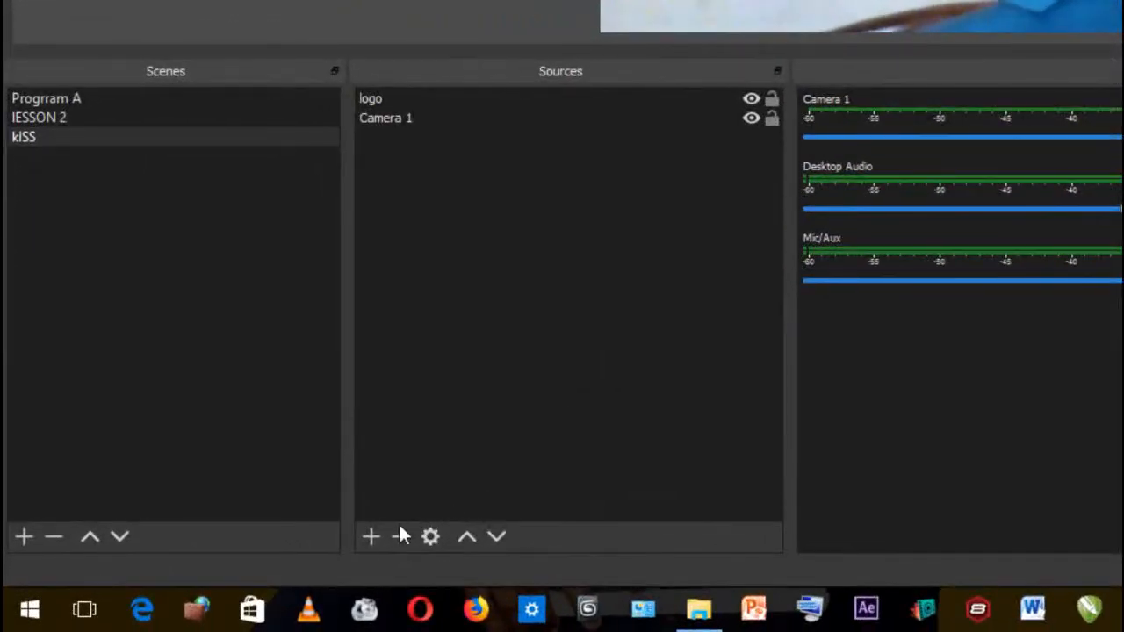
Add a new Color Source named "bg" to the kISS scene
click(377, 542)
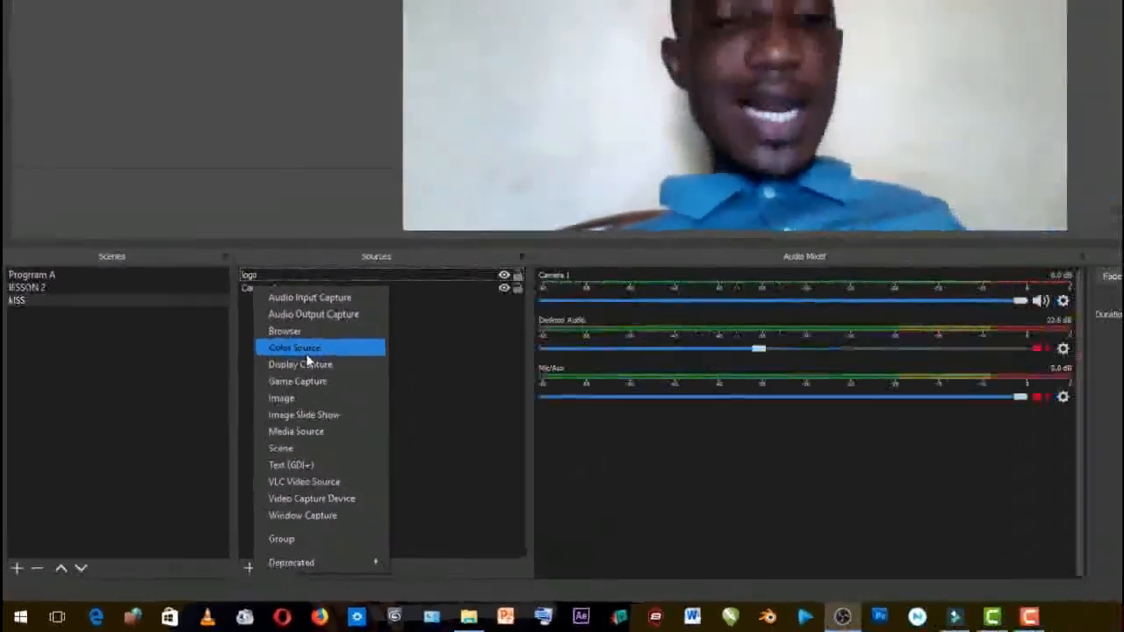
click(453, 214)
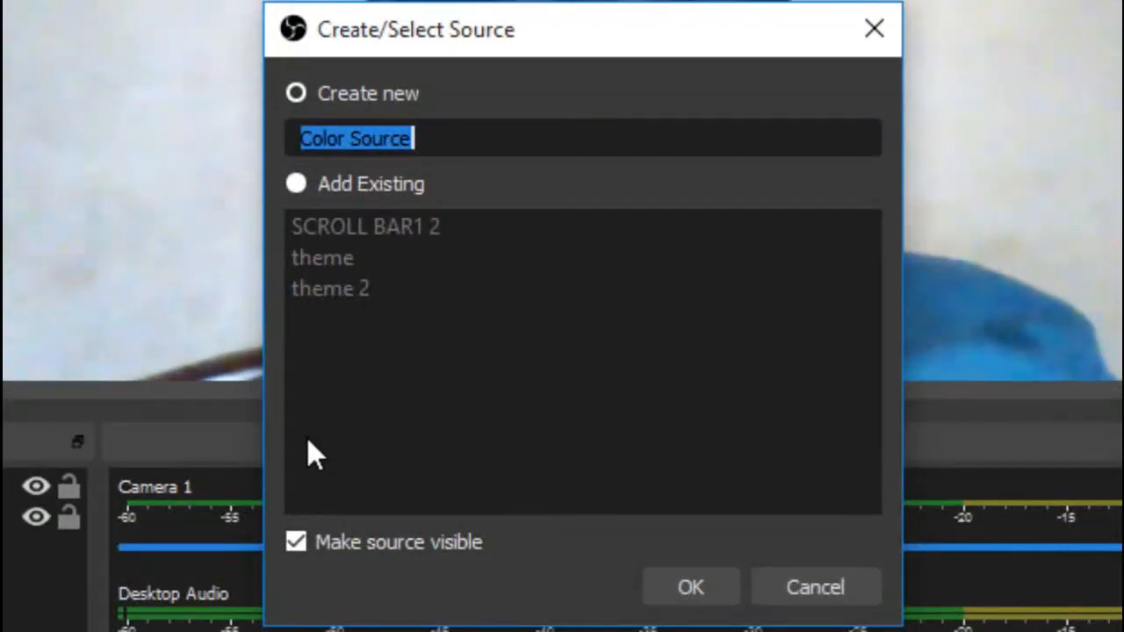
text(bg)
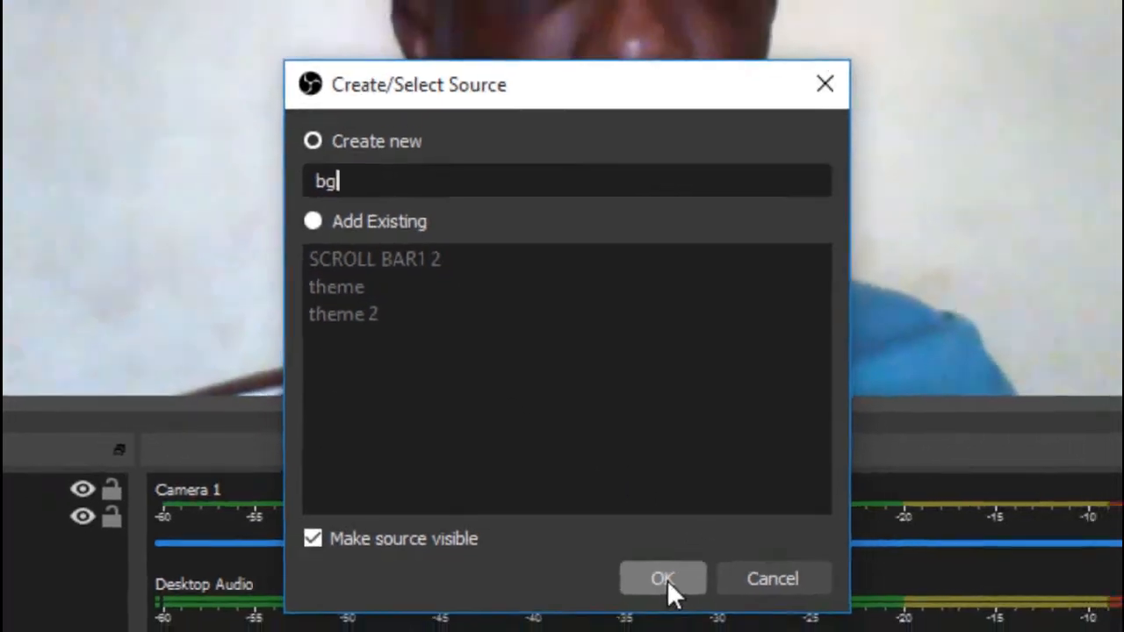
click(690, 588)
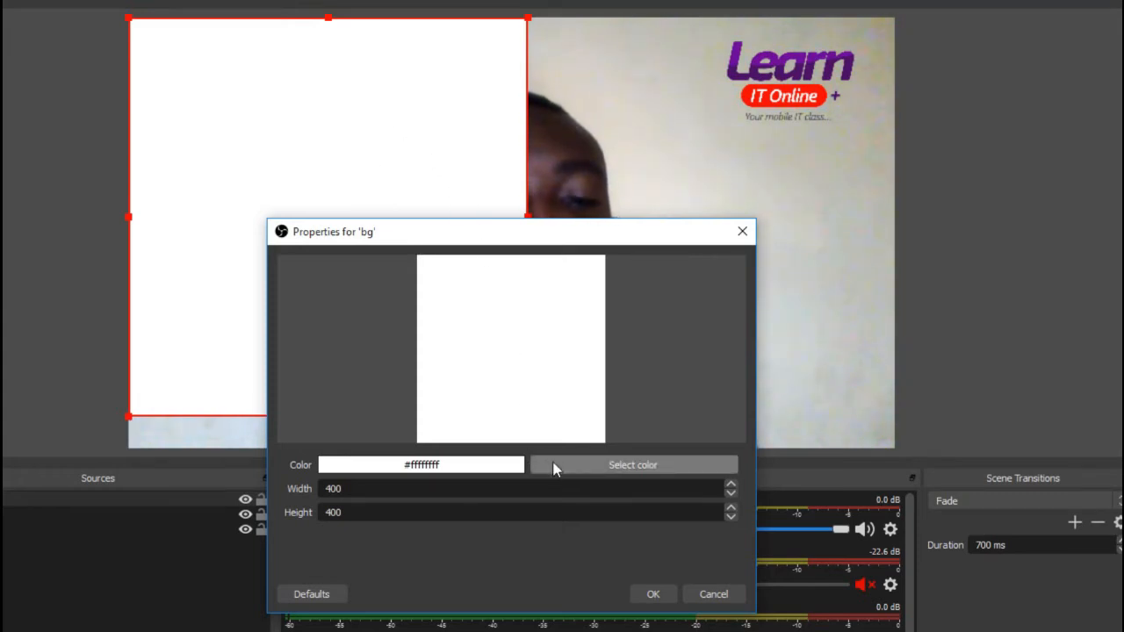
Set the bg source's color to bright red, #ff0000
click(636, 468)
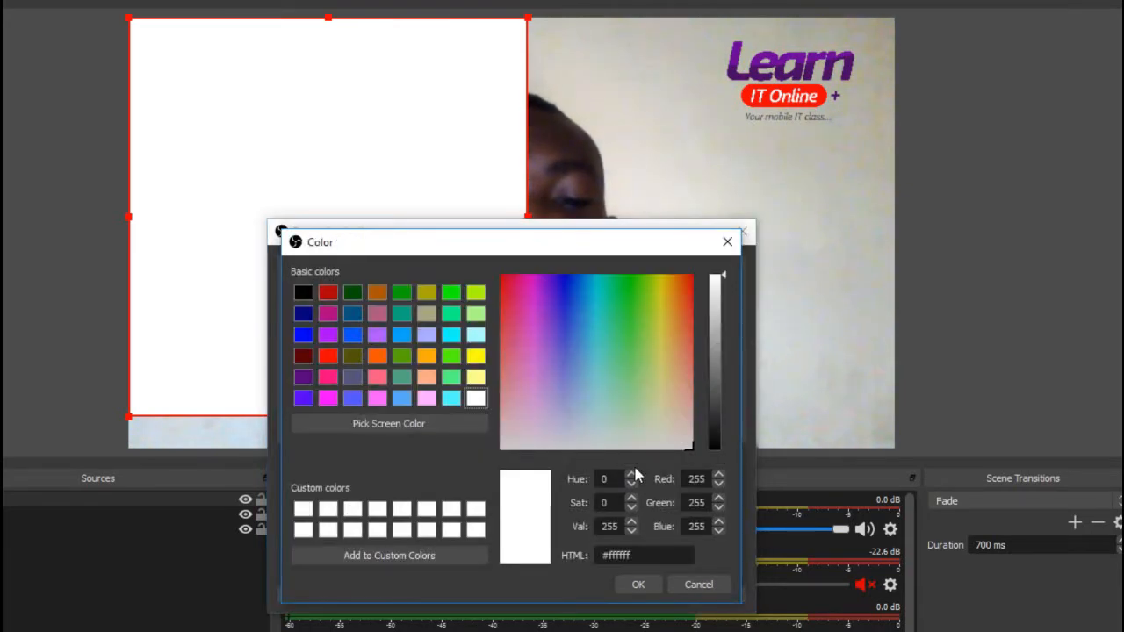
click(328, 315)
click(329, 294)
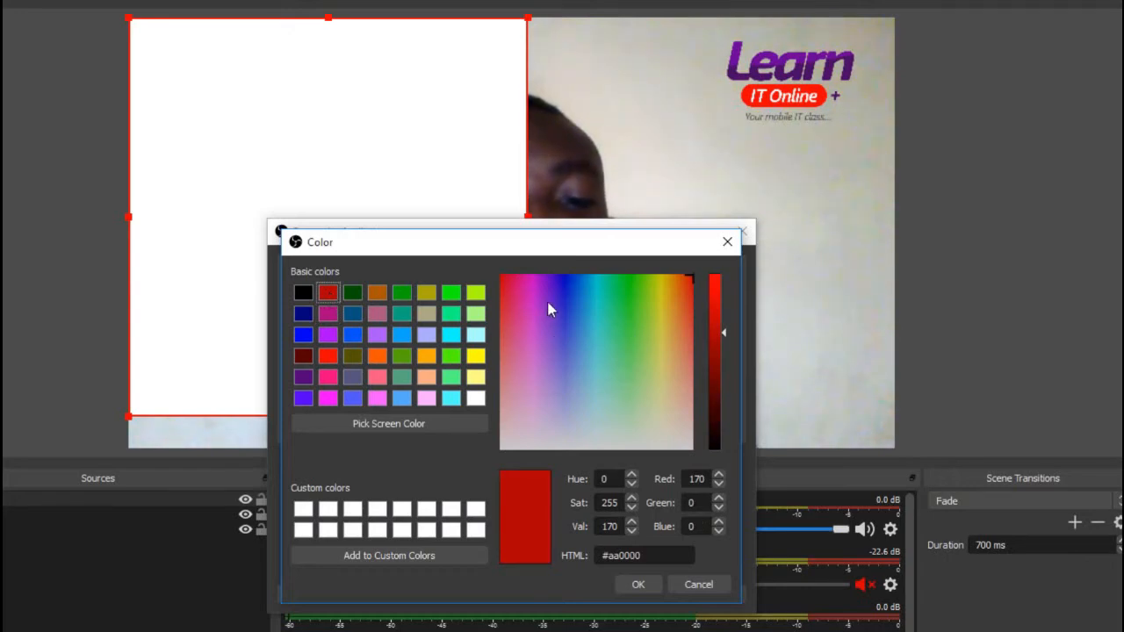
click(722, 339)
mouse_move(722, 337)
mouse_down()
mouse_move(722, 324)
mouse_move(722, 335)
mouse_up()
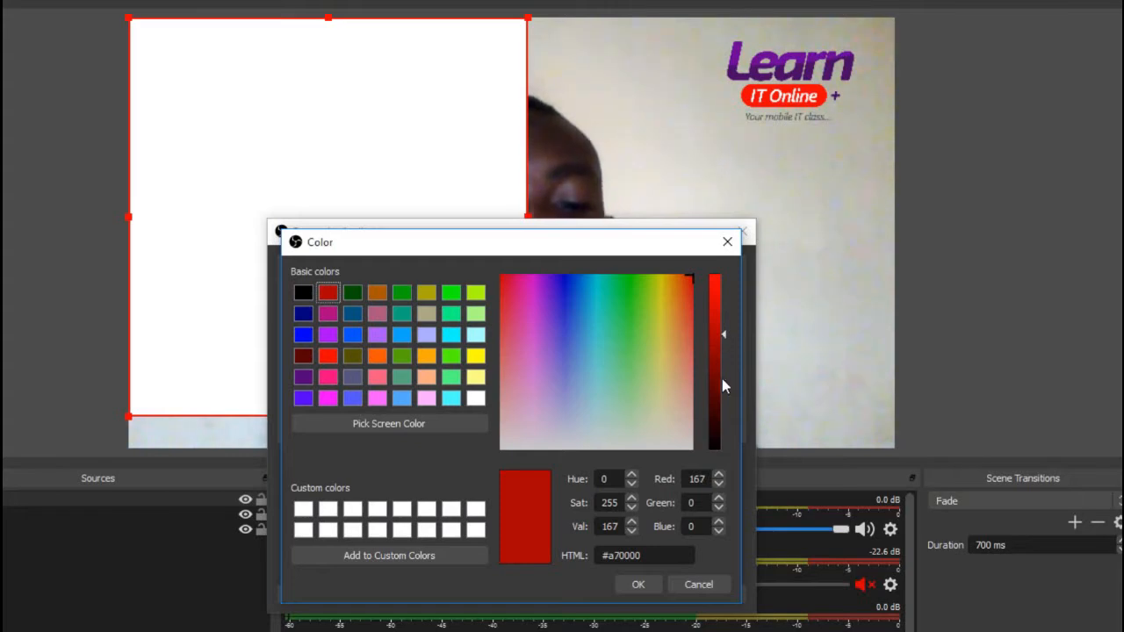
click(328, 356)
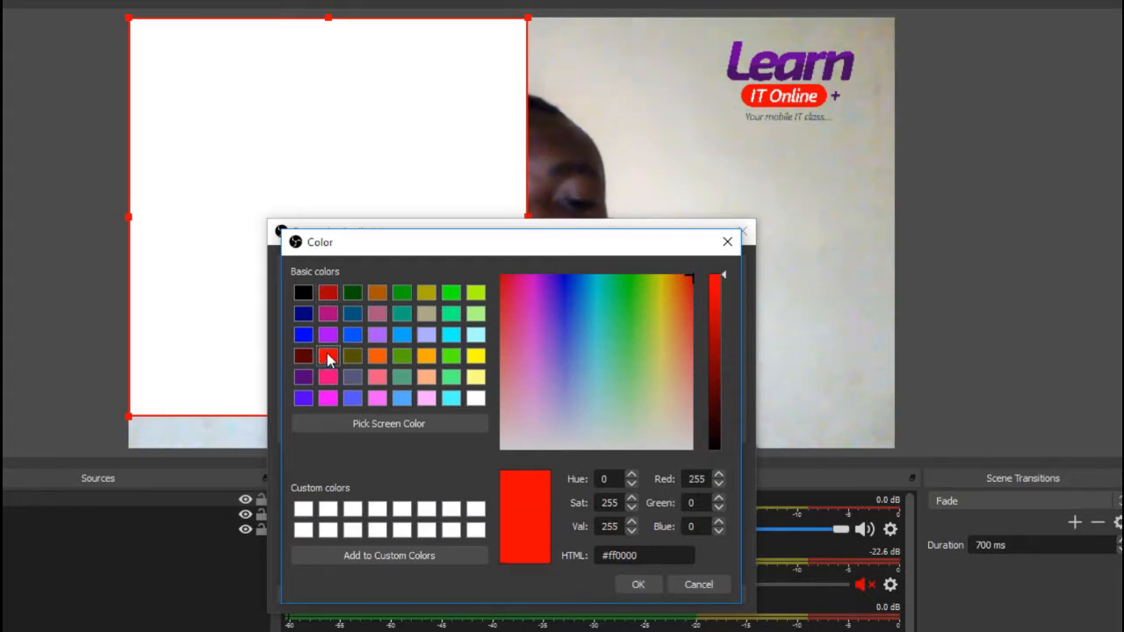
click(636, 585)
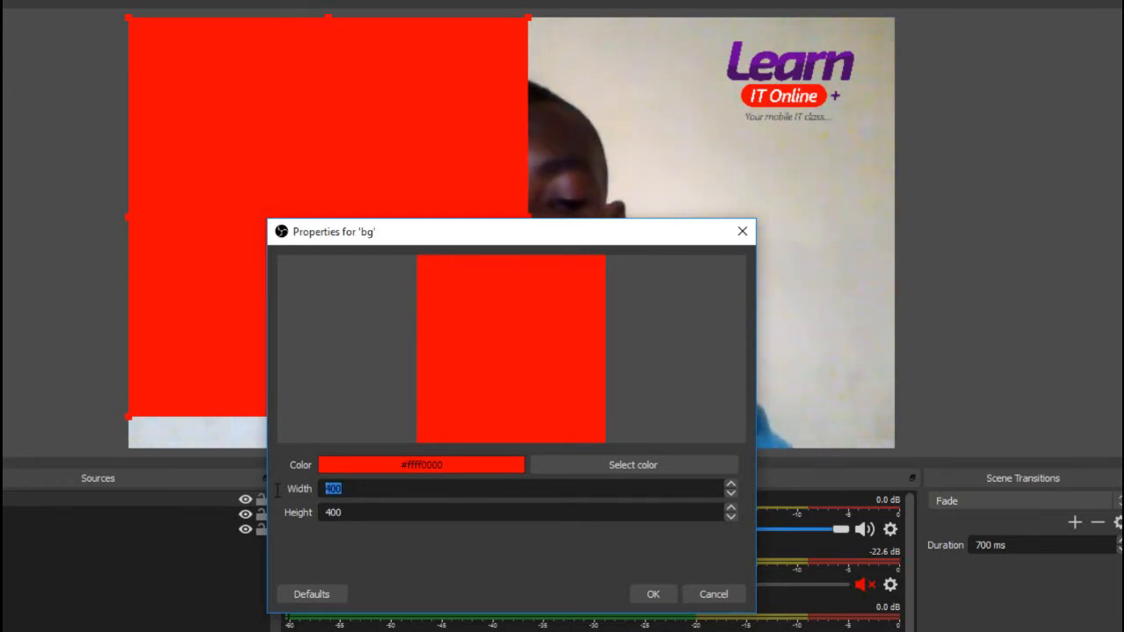
Set the bg source to a width of 790 and a height of 30, and move the bar to the canvas's lower edge
text(790)
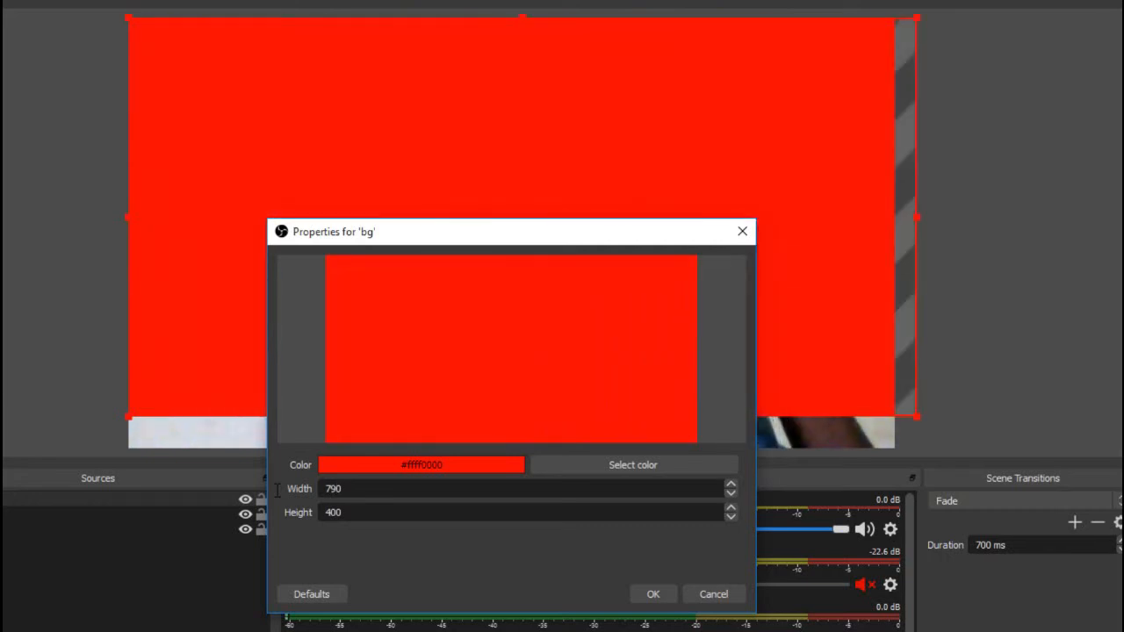
key(Tab)
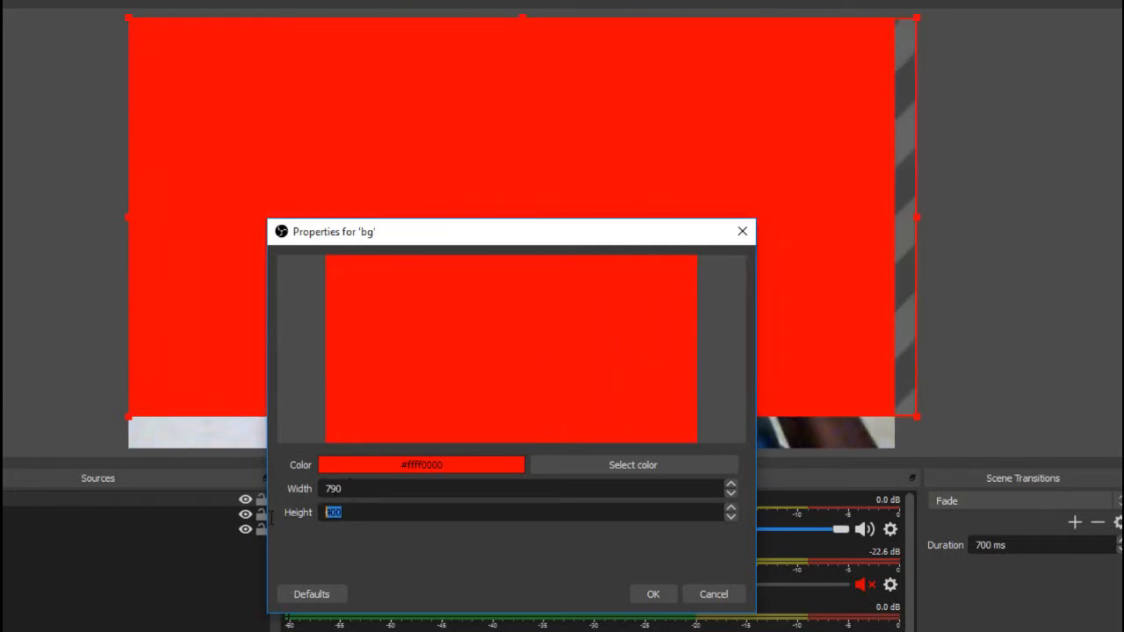
text(30)
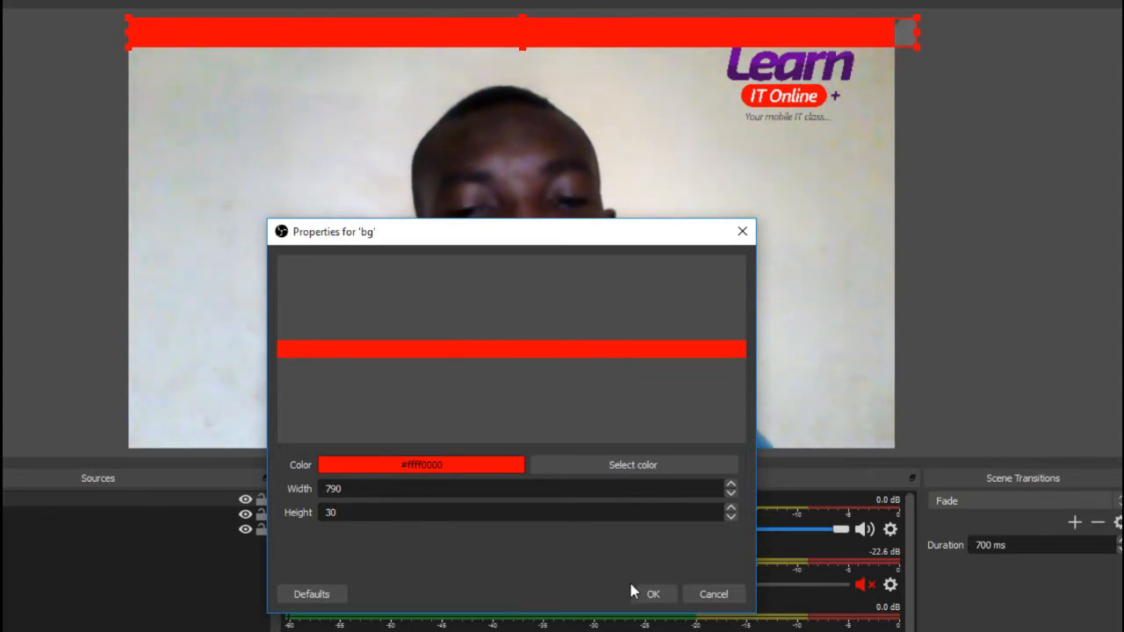
click(650, 594)
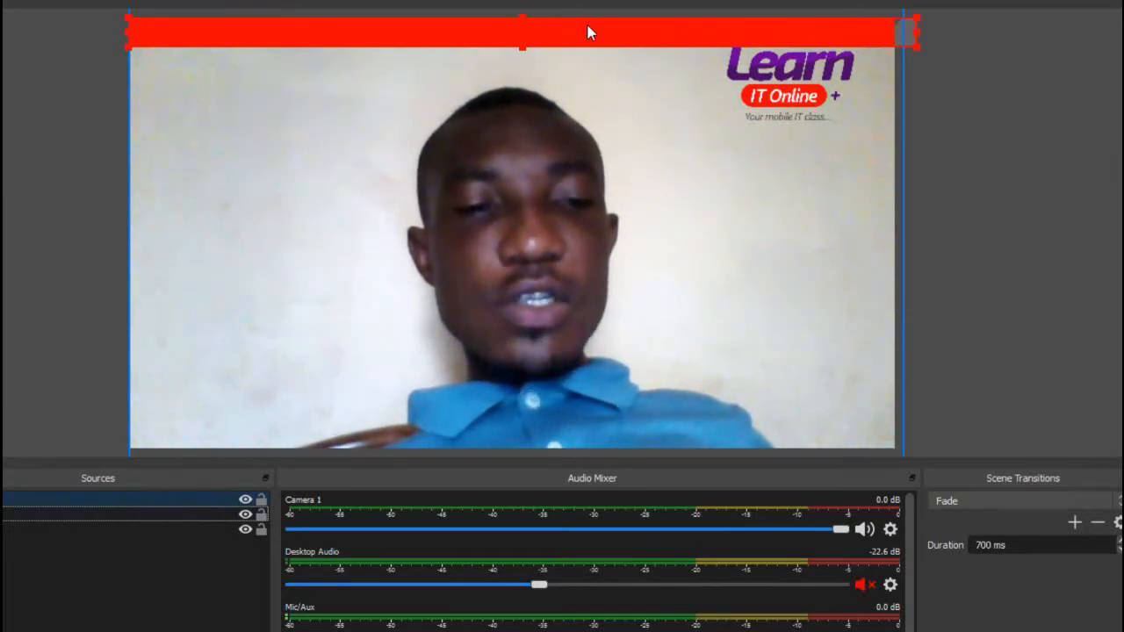
drag(588, 33, 578, 428)
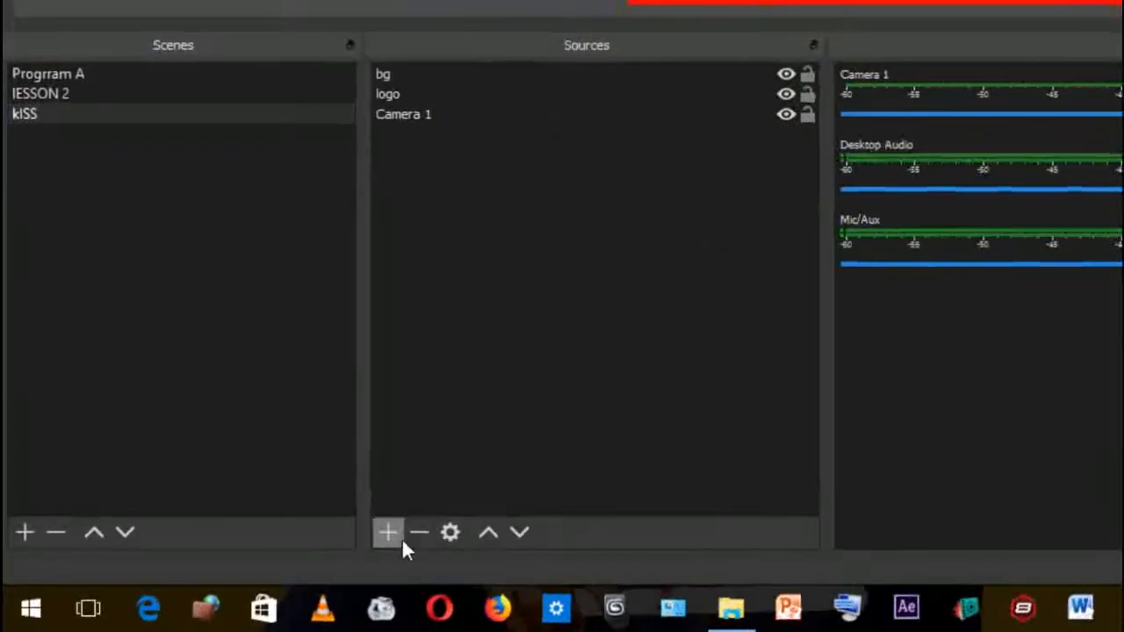
Add a new Text (GDI+) source named "Scroll" to the kISS scene
click(393, 538)
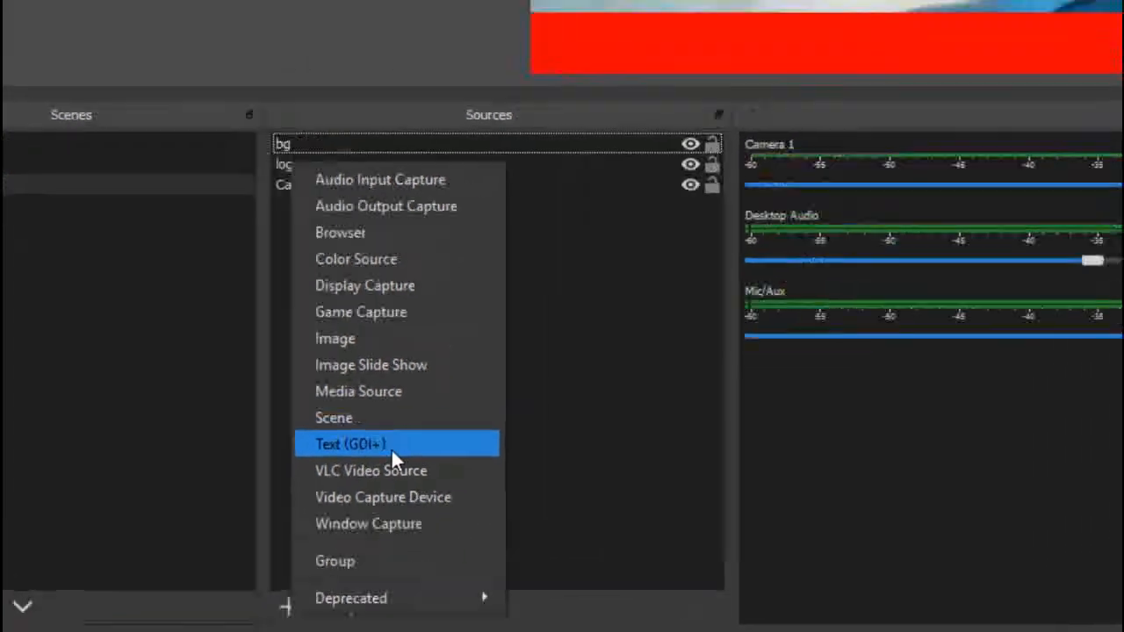
click(494, 372)
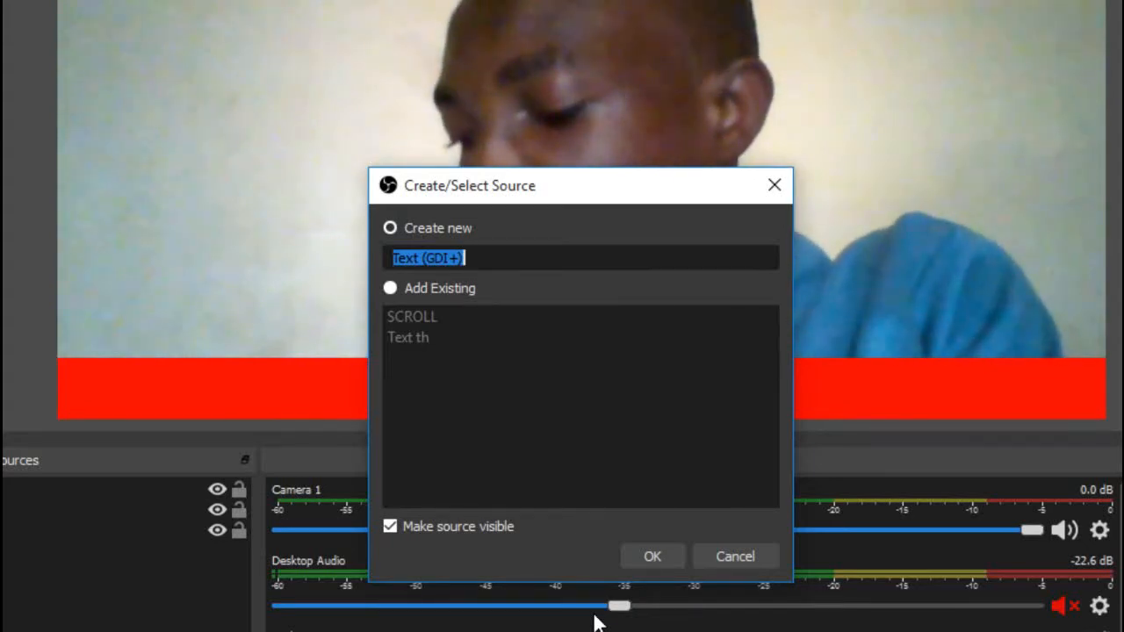
text(Scroll)
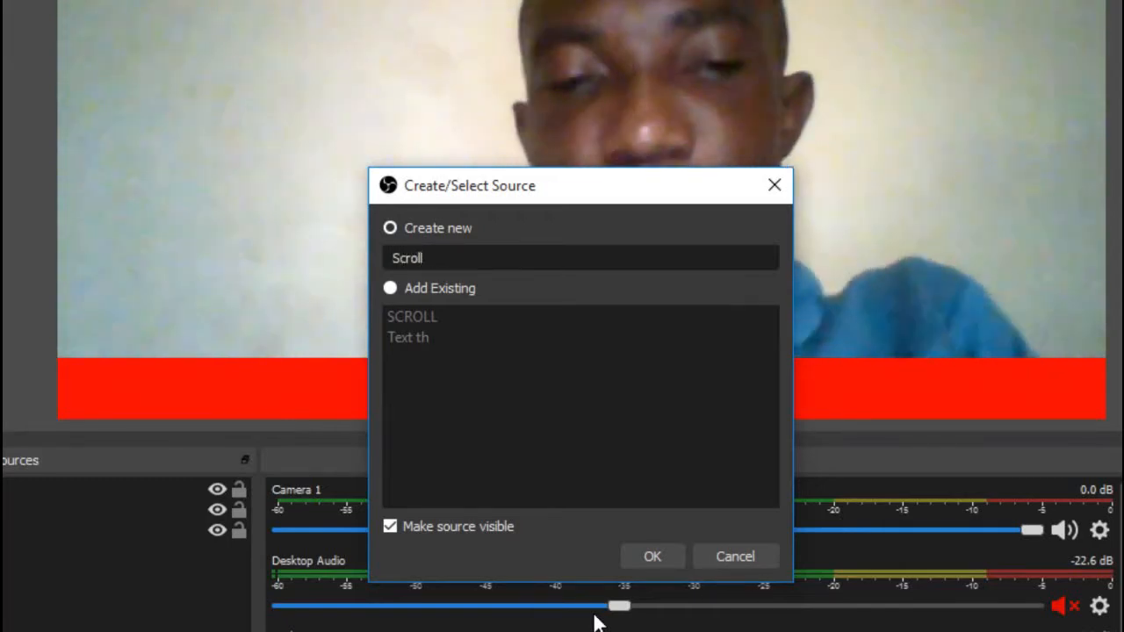
click(632, 556)
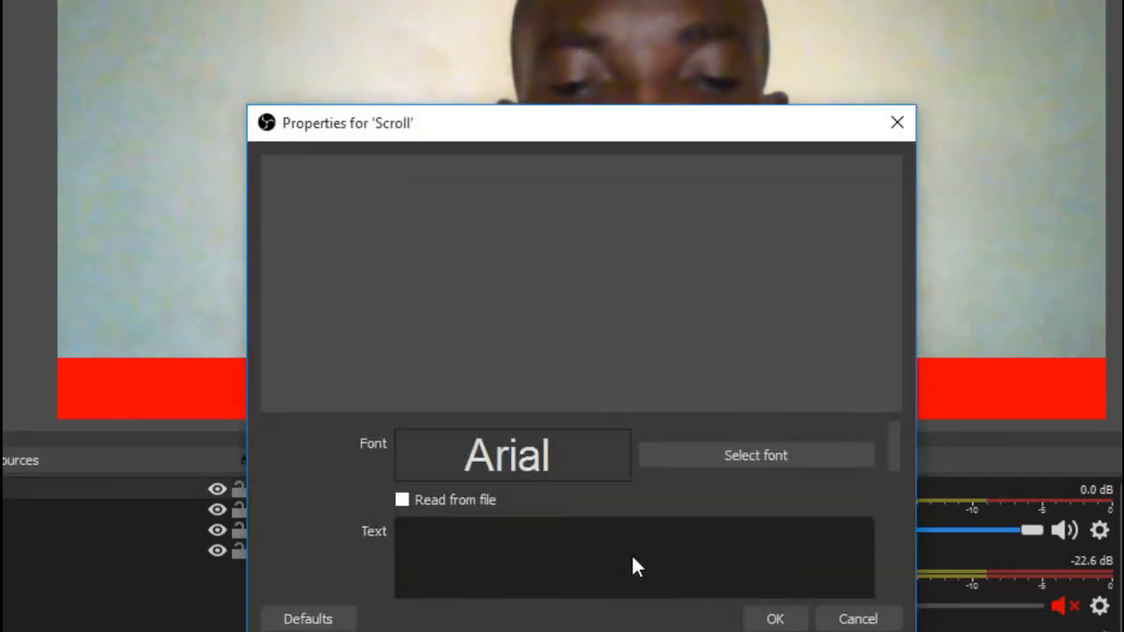
Enter "Thanks for joining us on this live tutorials - Subscribe to the Youtube Channel - Learn IT Online Plus for MORE" as the Scroll source's text
click(634, 557)
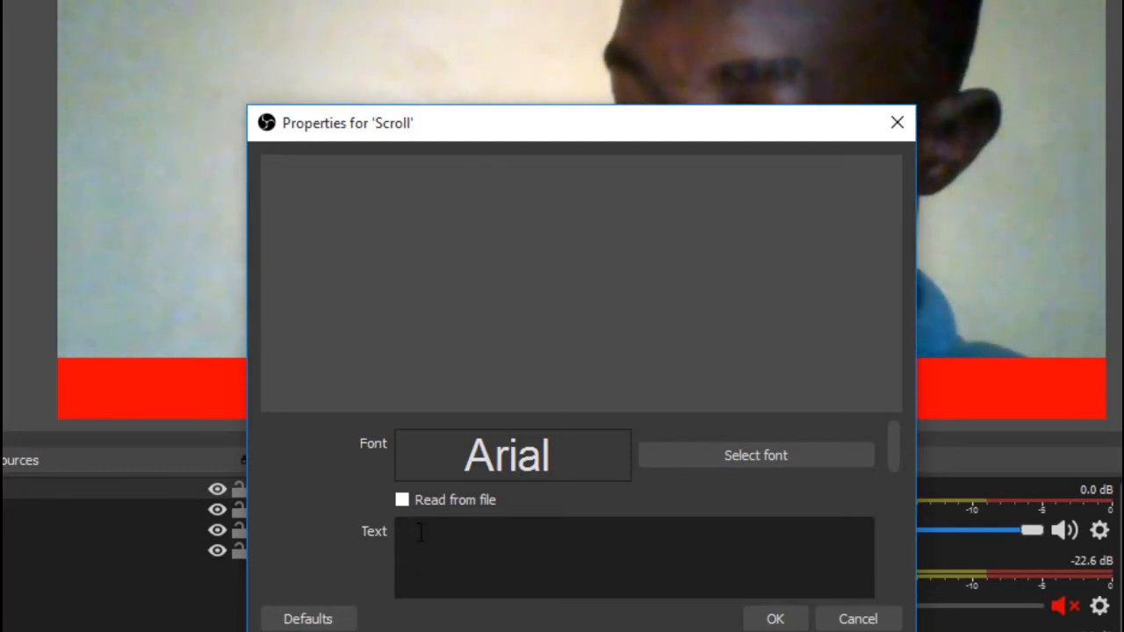
text(Thanks fpr joining us on this live tutorials - Subscribe to  the Youtube Channel - Learn IT Online Plus for MORE)
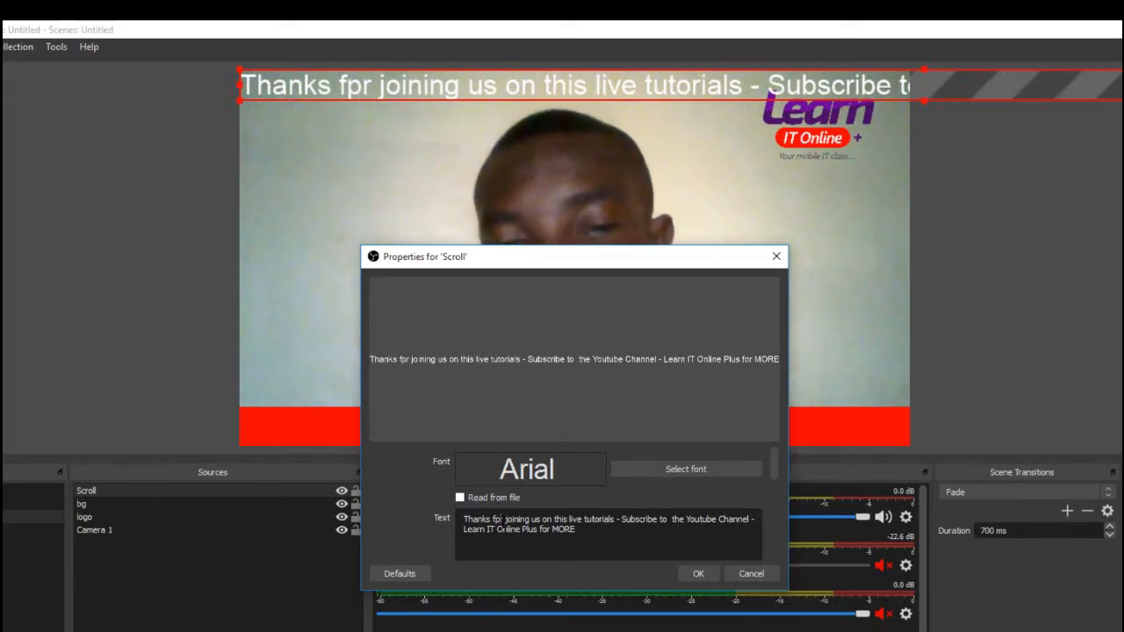
key(BackSpace)
text(o)
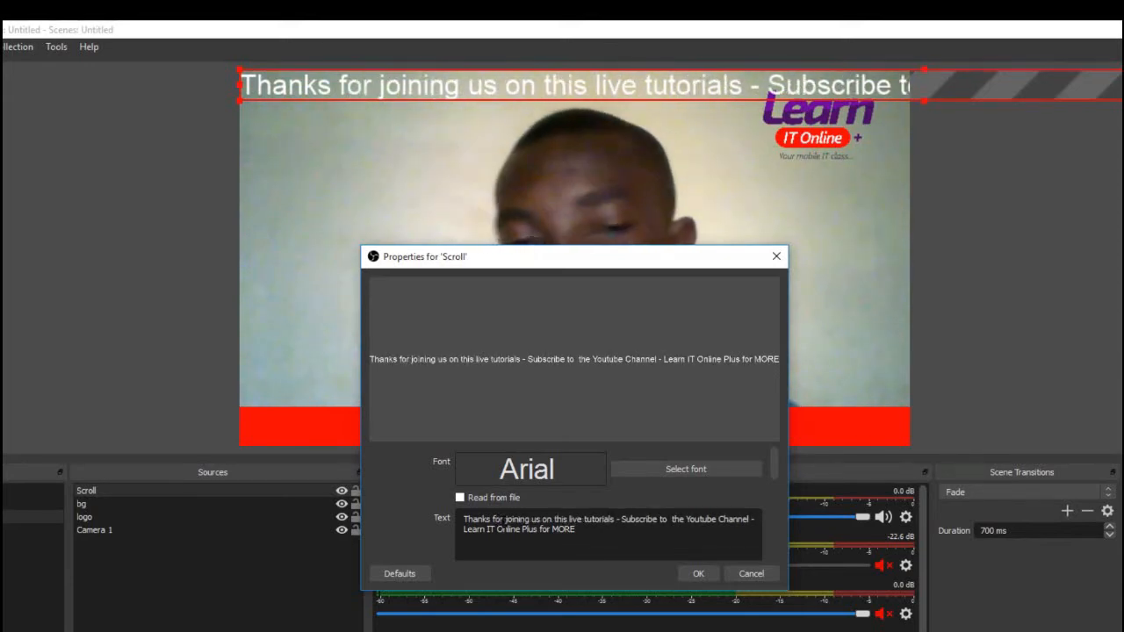
Open the font selection for the Scroll source's text
click(674, 463)
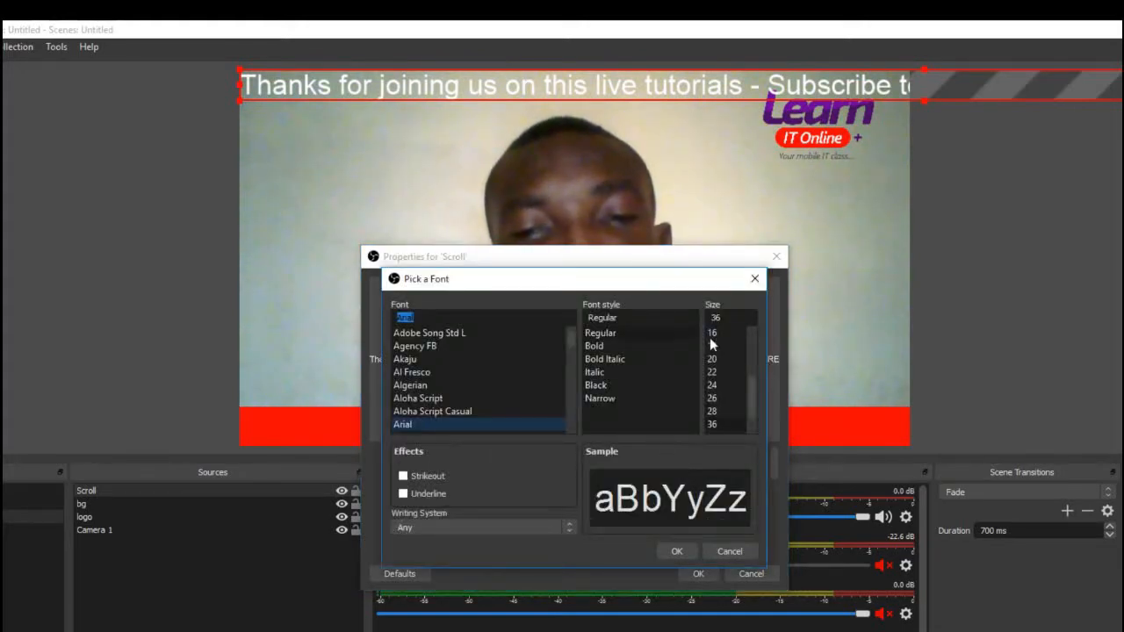
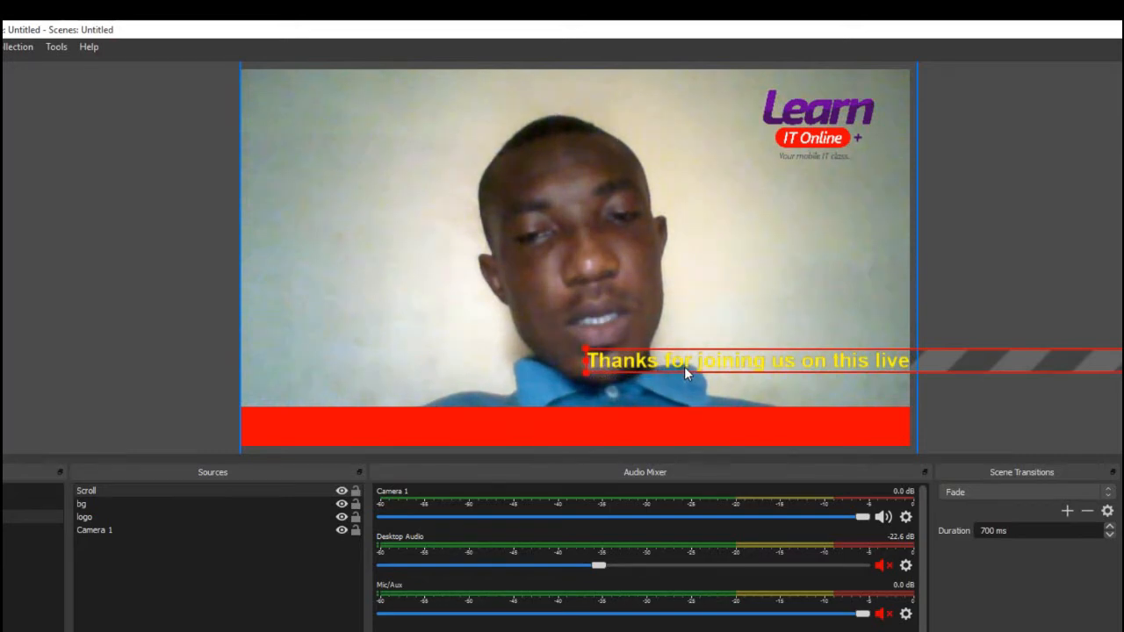
Place the Scroll text on the red bar at the canvas's left edge and add a Scroll effect filter to it
drag(684, 366, 343, 433)
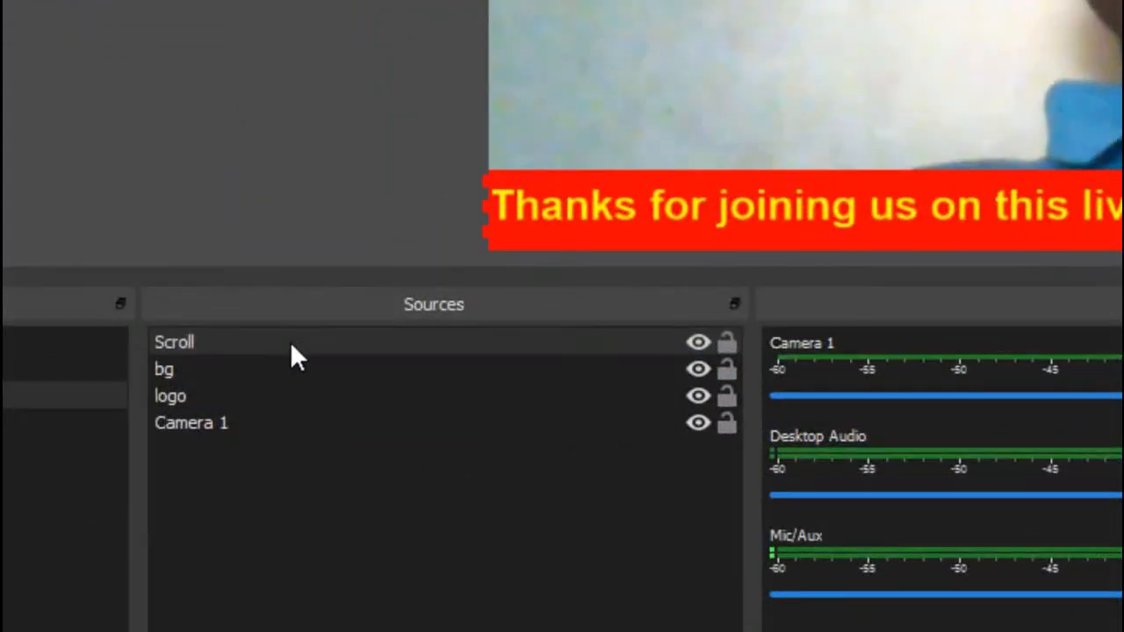
click(143, 491)
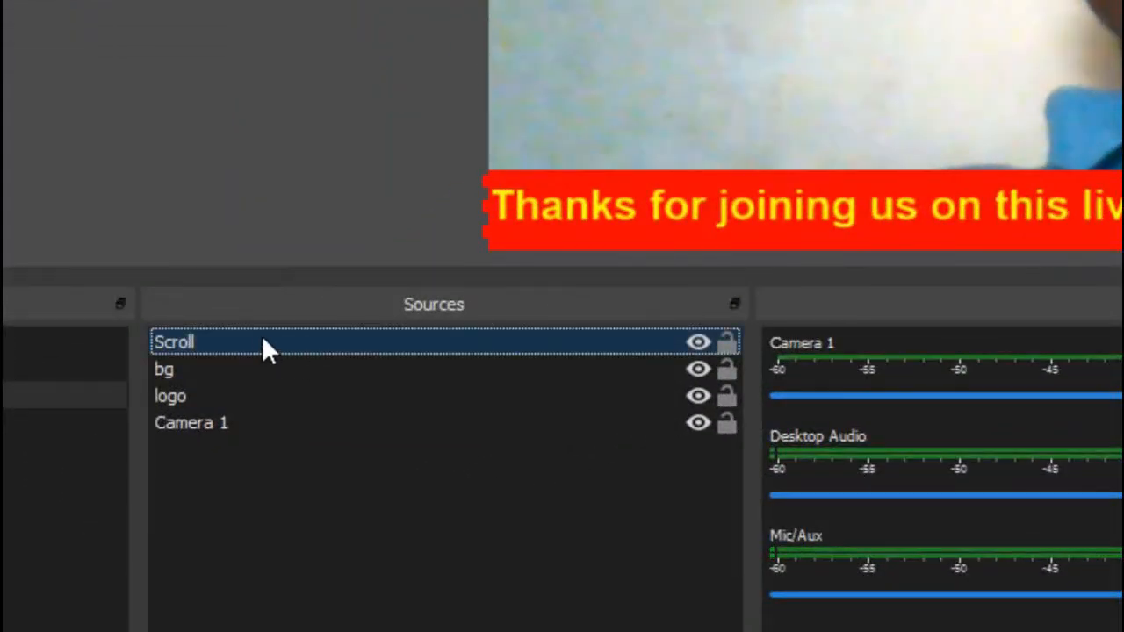
right_click(368, 358)
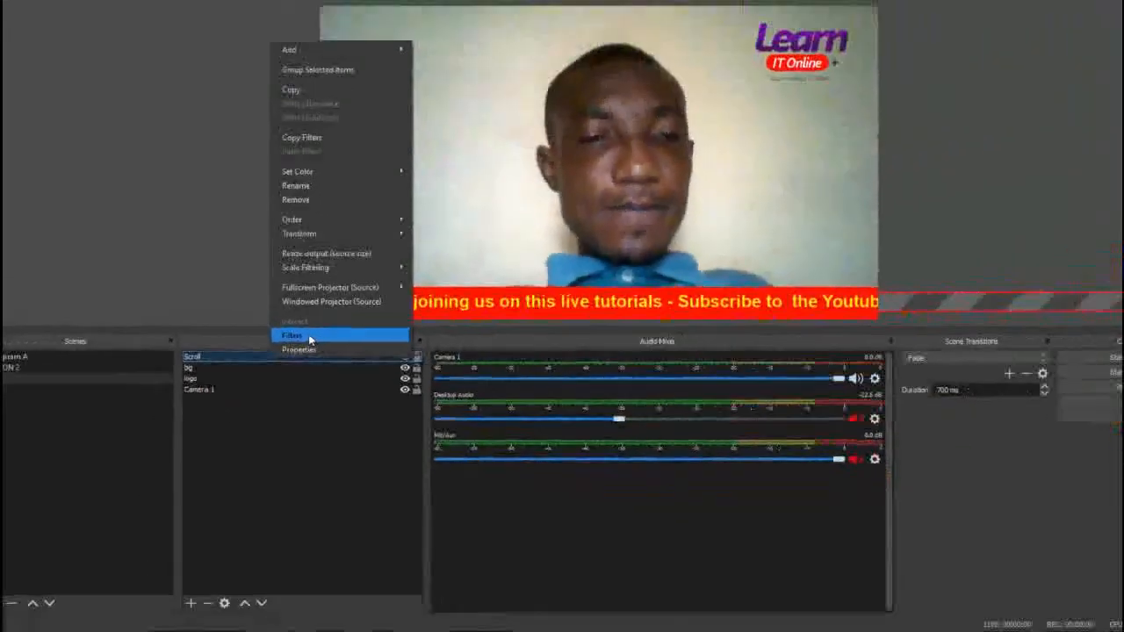
click(427, 303)
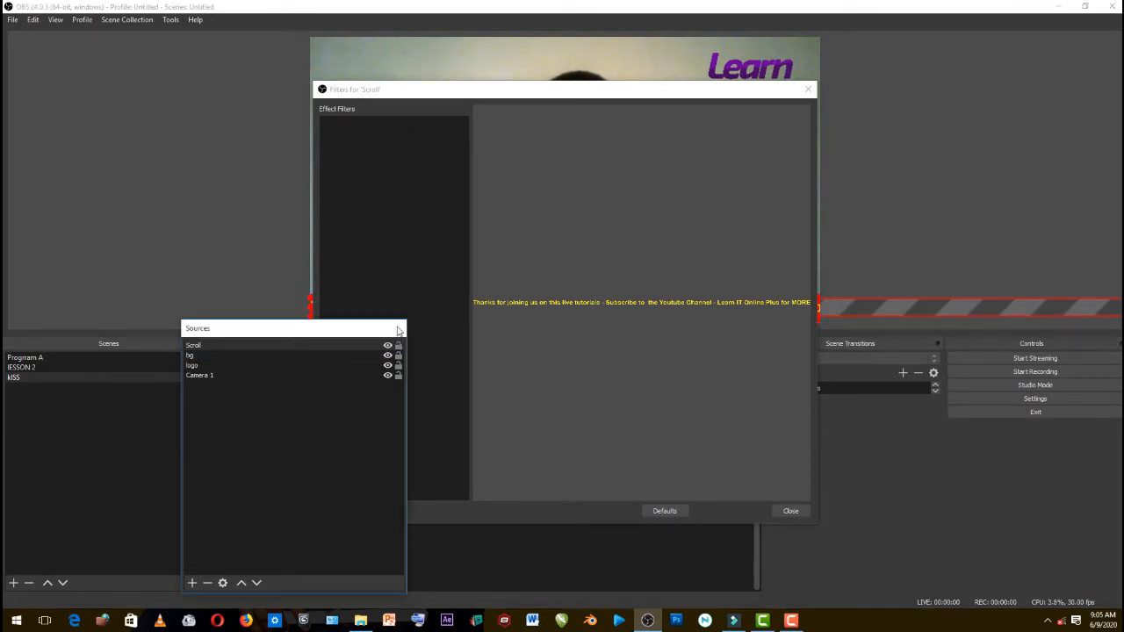
click(424, 263)
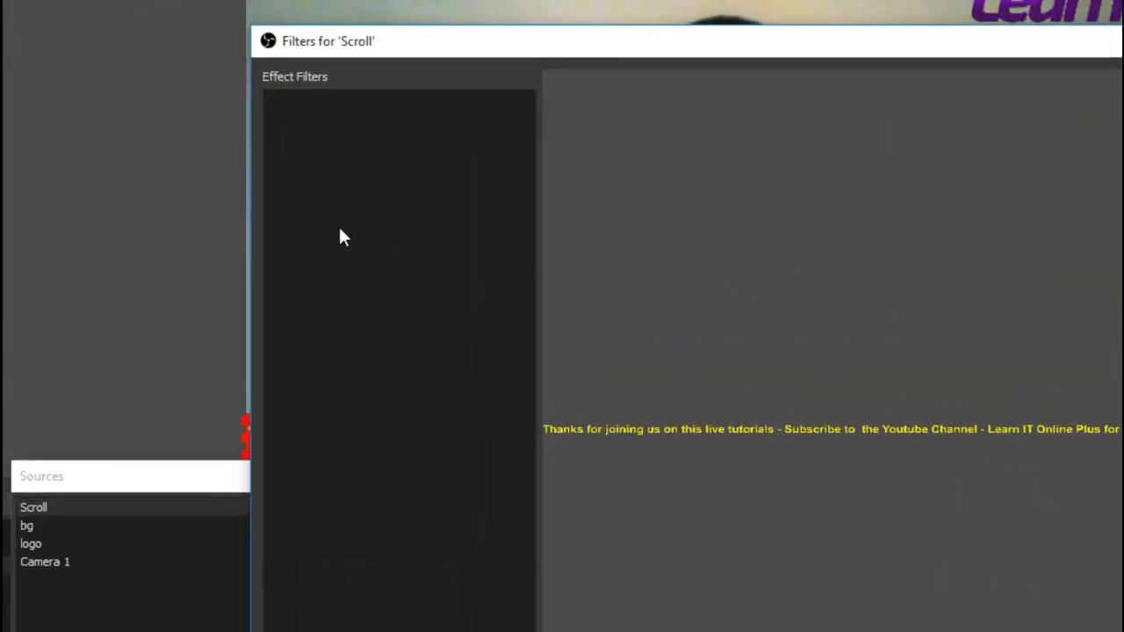
right_click(335, 179)
mouse_move(350, 186)
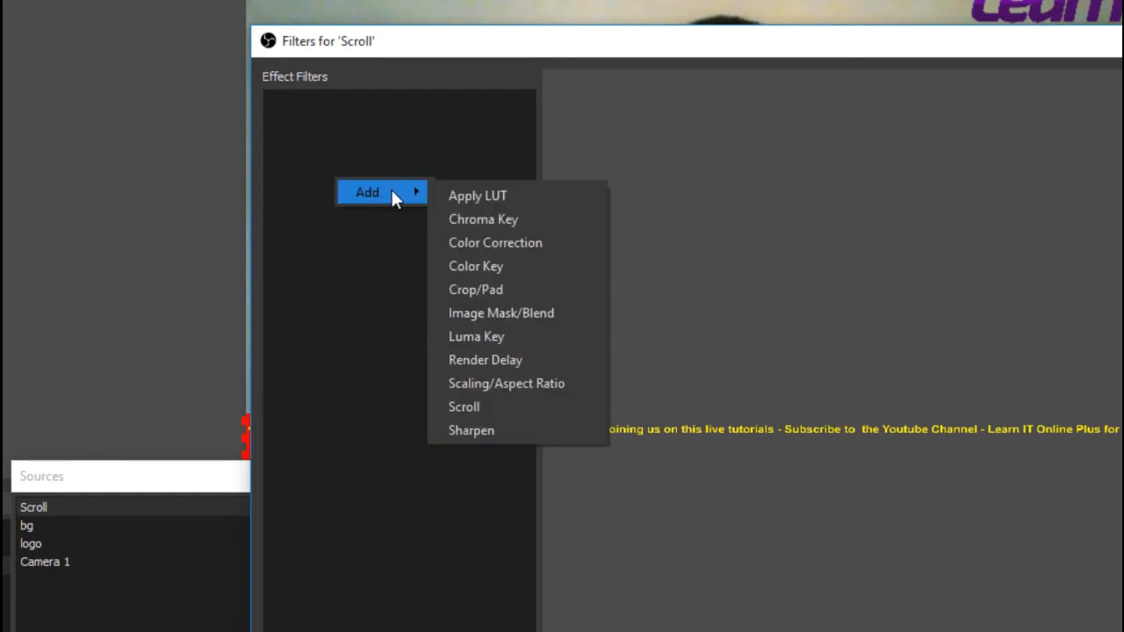
click(534, 413)
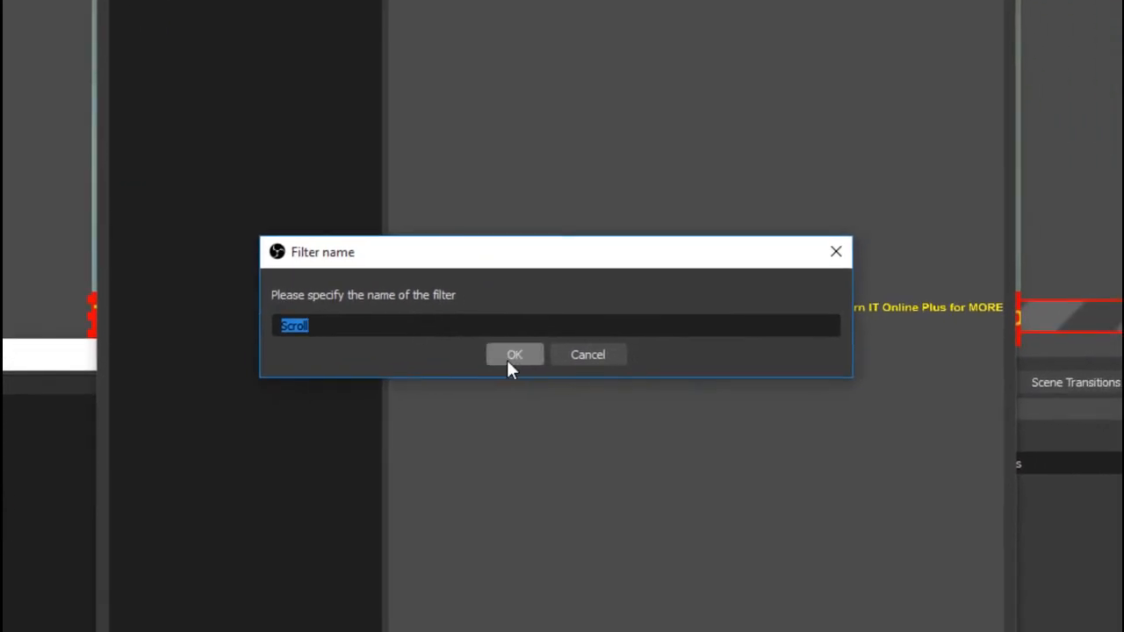
click(511, 360)
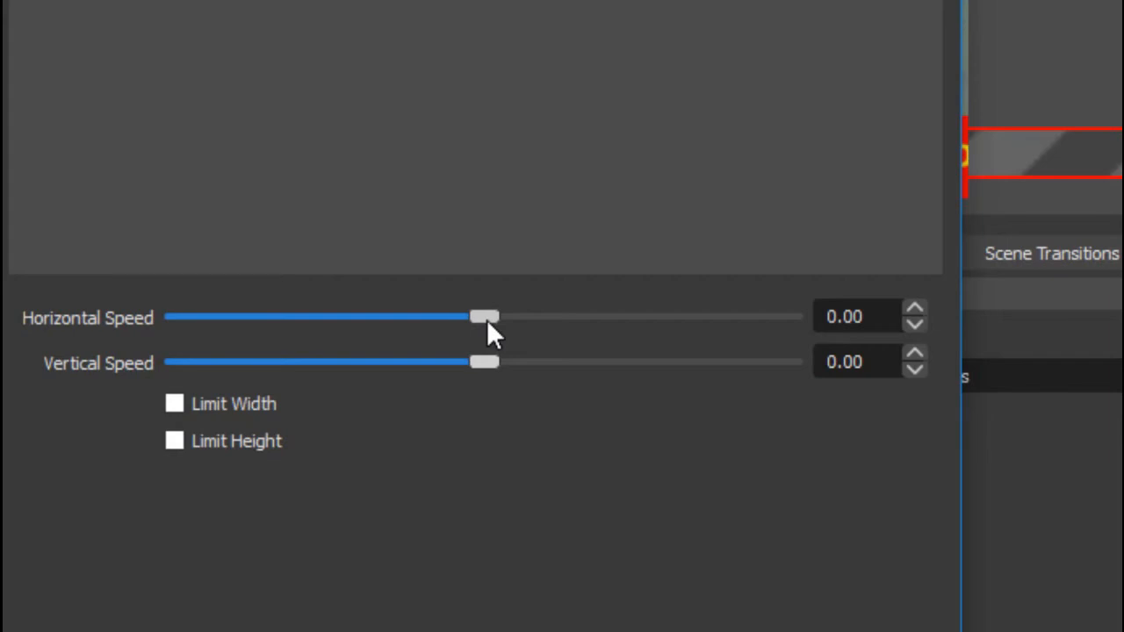
Set the Scroll filter's horizontal speed to 159 and dock the floating Sources panel back in its place
drag(486, 320, 529, 319)
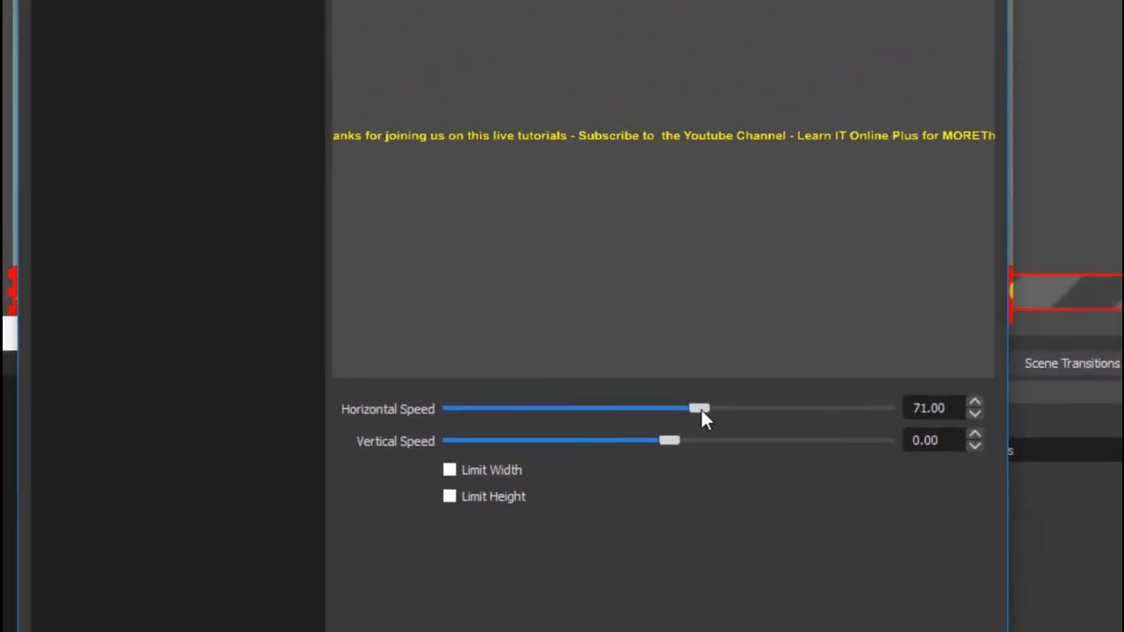
drag(701, 409, 763, 409)
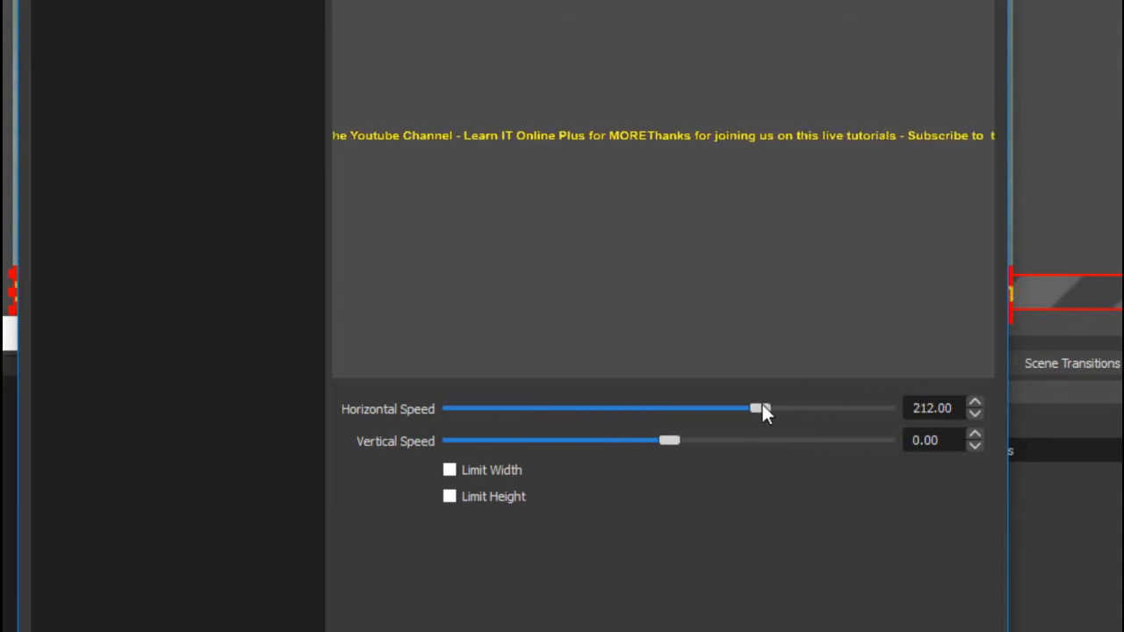
drag(762, 410, 739, 409)
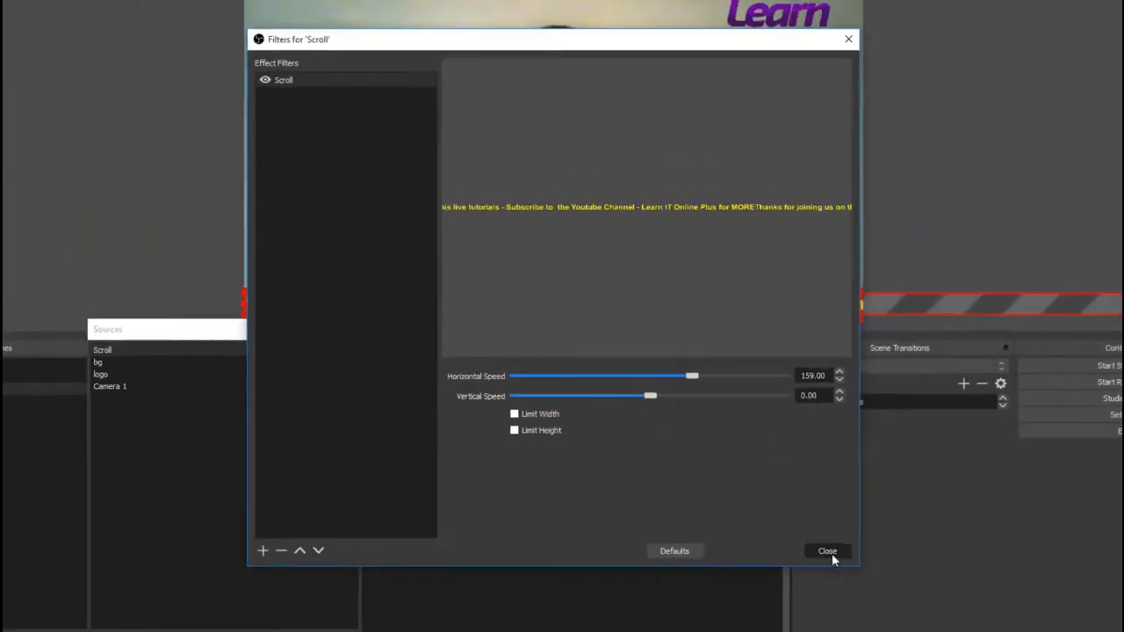
click(828, 550)
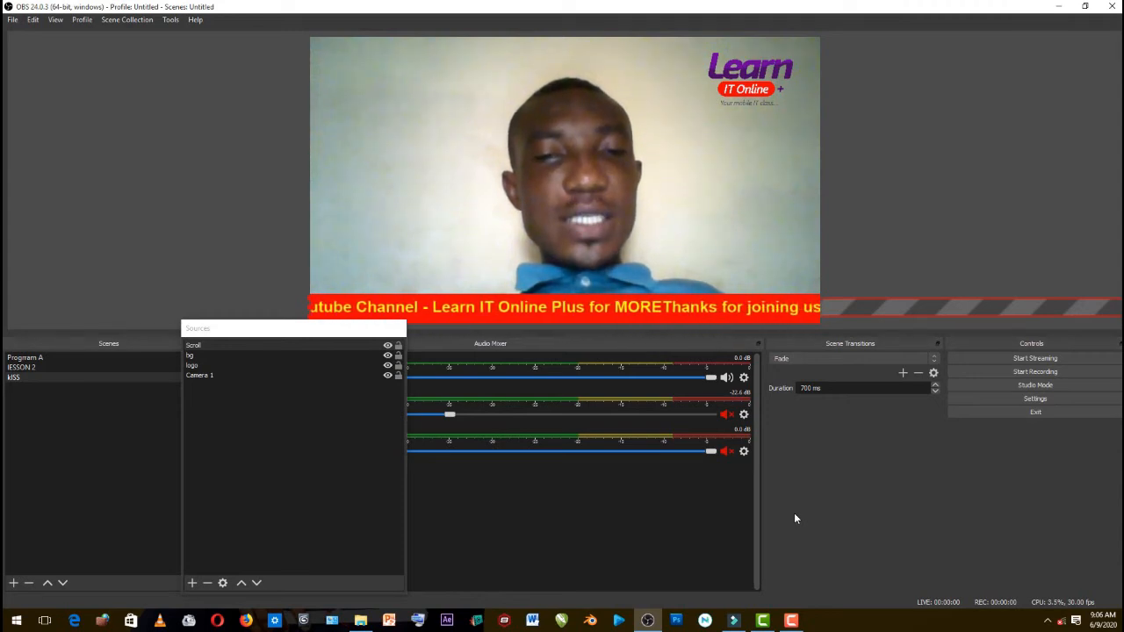
drag(235, 331, 235, 349)
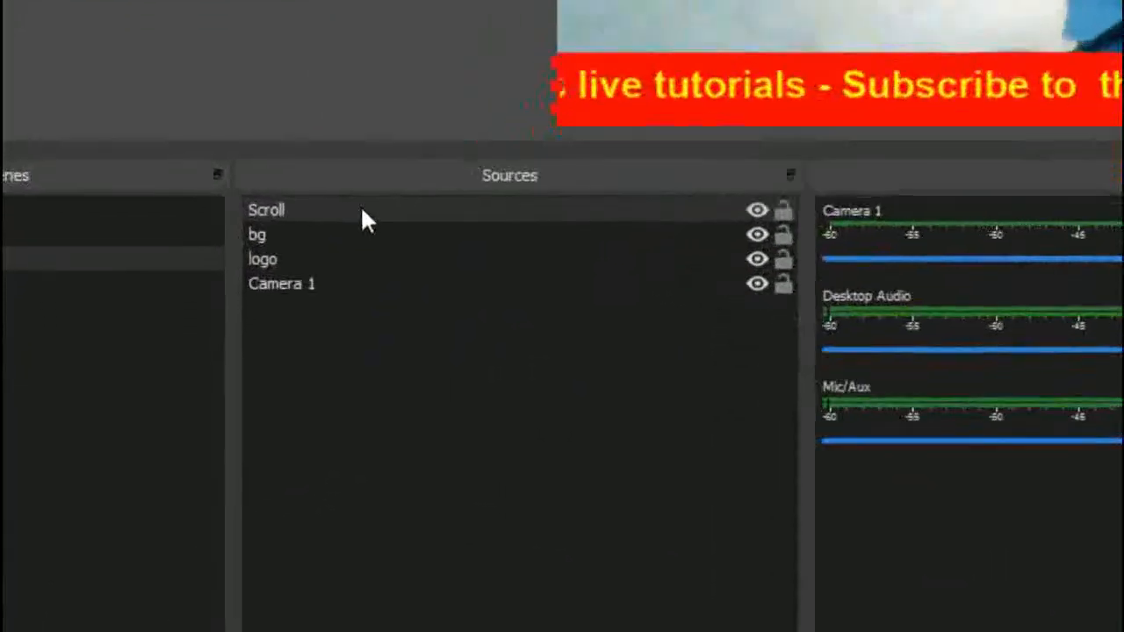
Slow the Scroll text by setting its filter's horizontal speed to 81
click(360, 209)
right_click(360, 209)
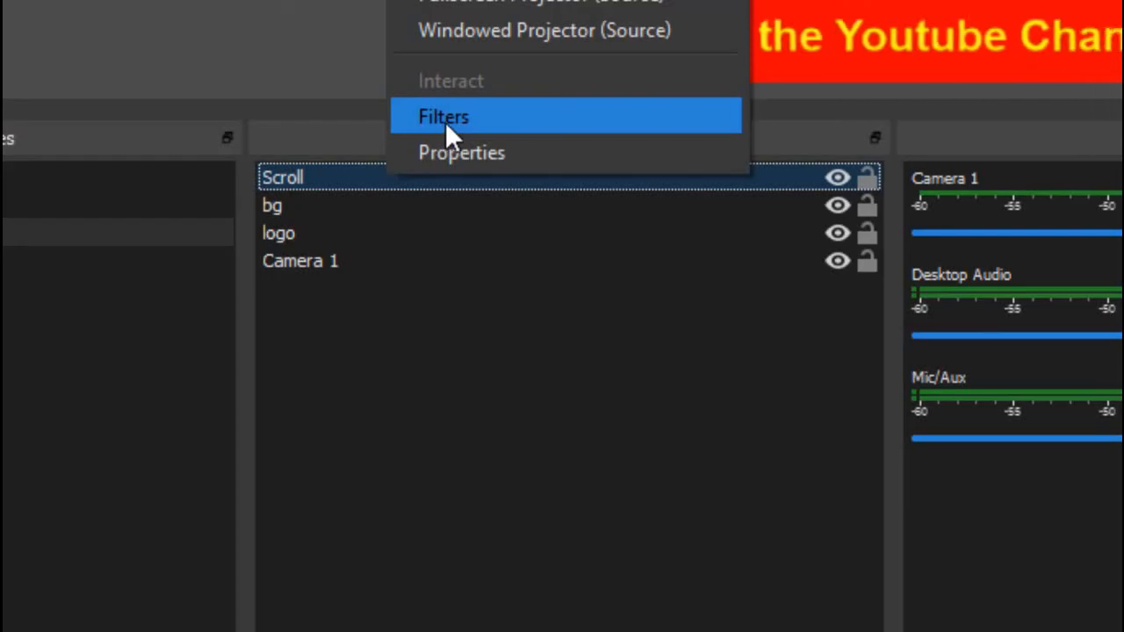
click(445, 122)
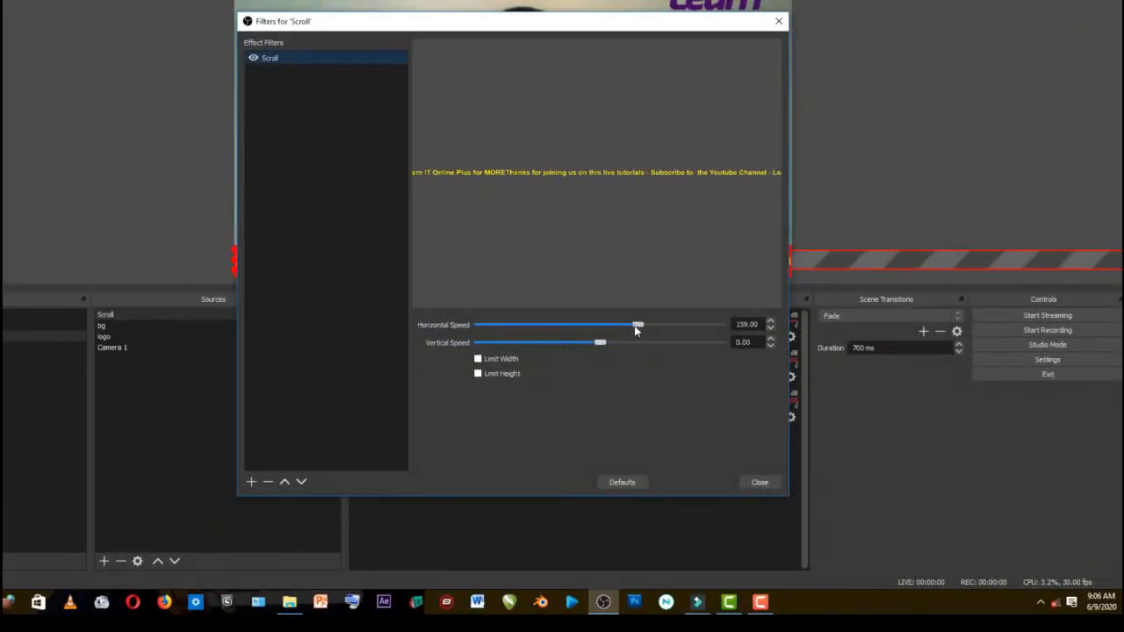
drag(636, 328, 617, 330)
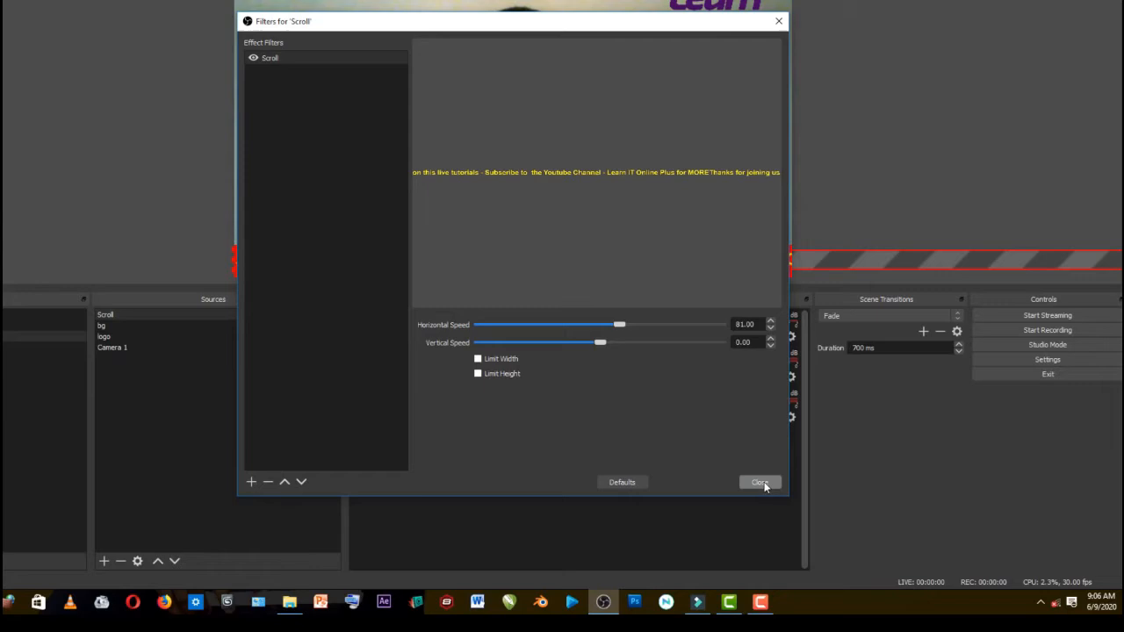
click(762, 484)
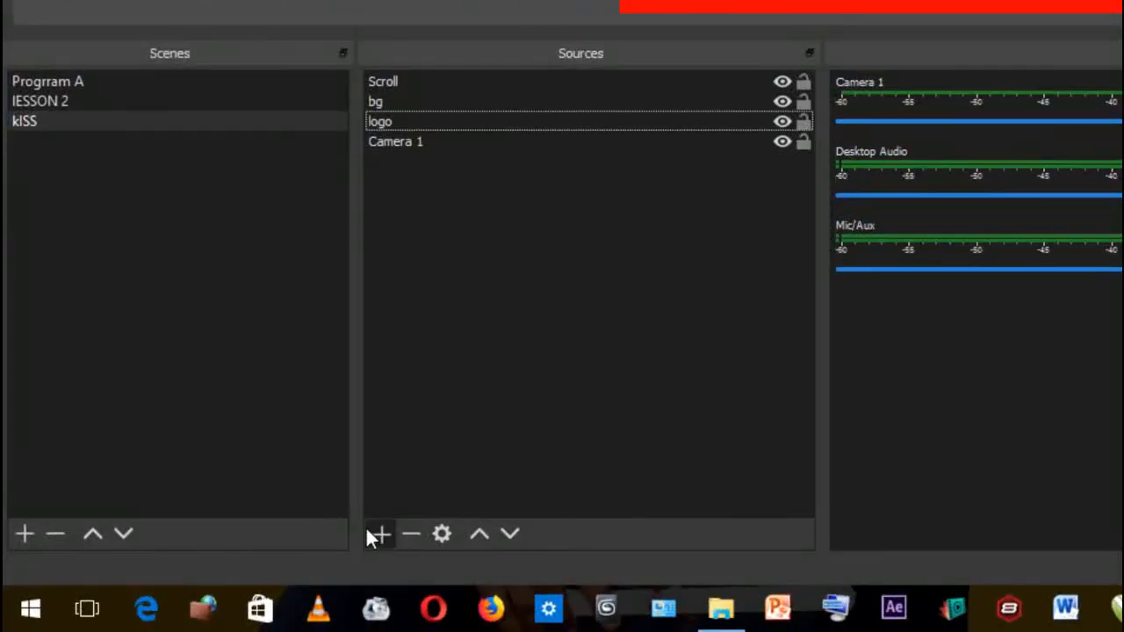
Add a new Media Source that plays the local file "Learn-IT Online +.mp4" from the LEARN IT ONLINE folder
click(377, 534)
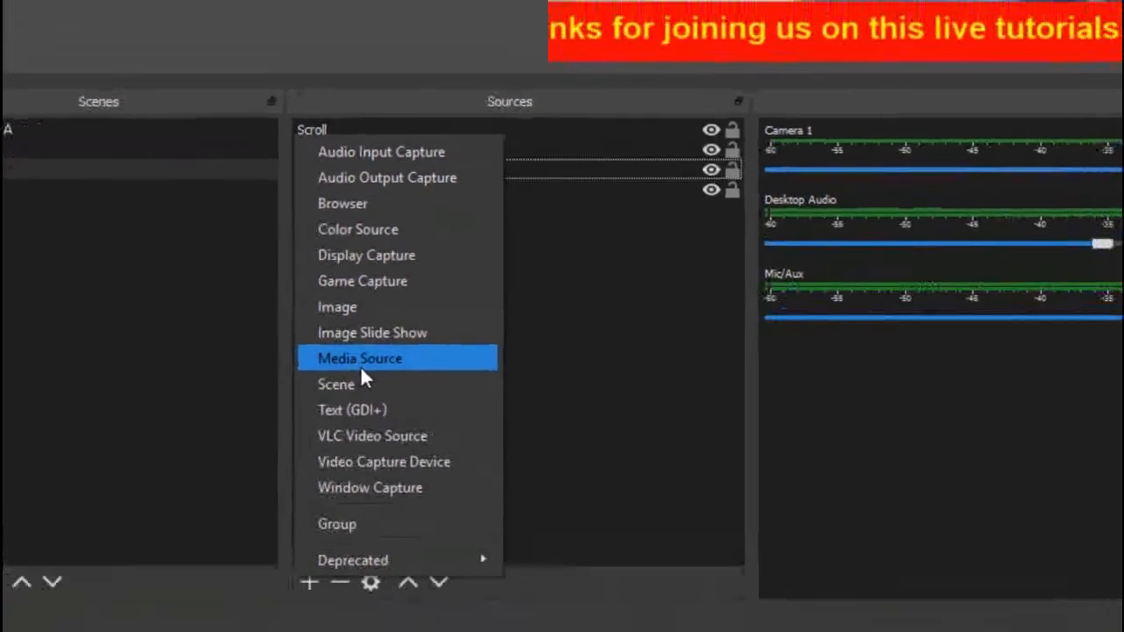
click(431, 317)
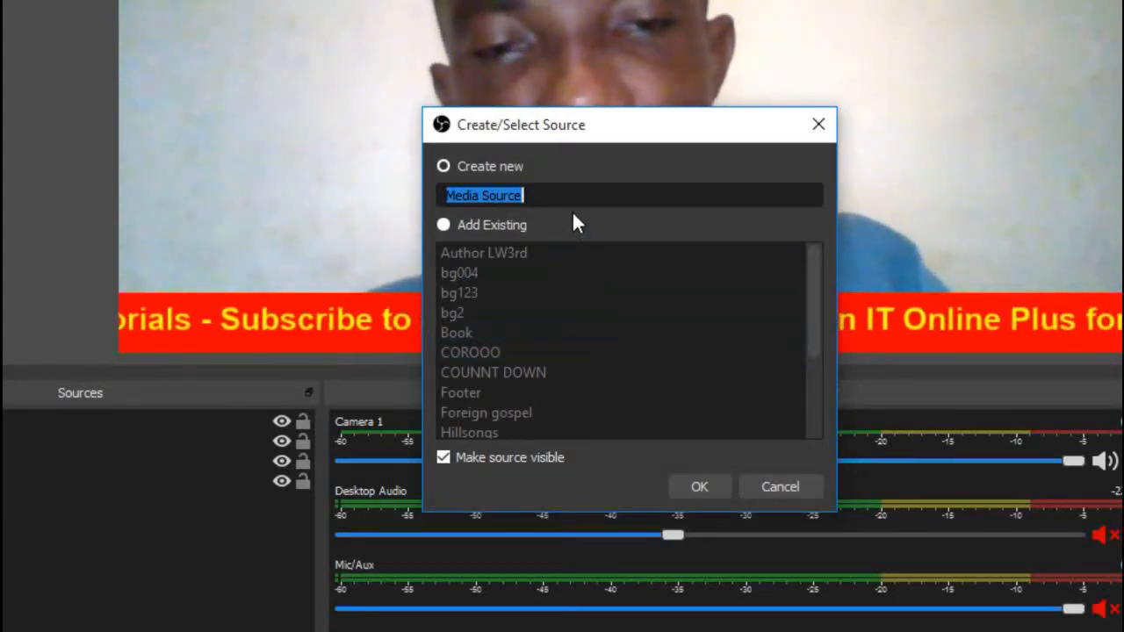
click(703, 485)
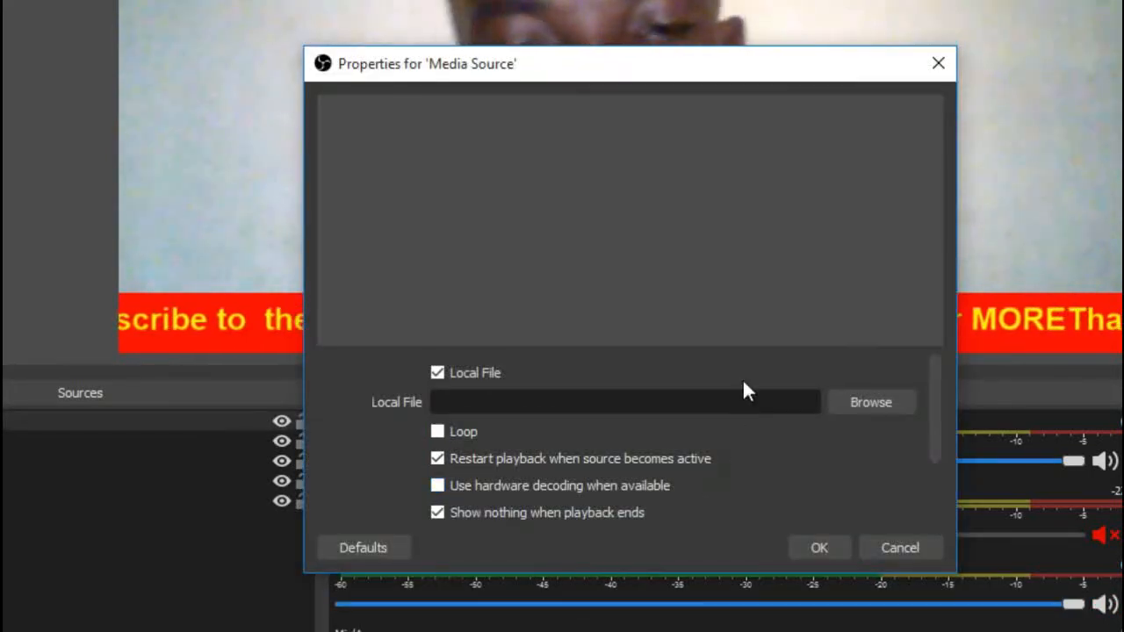
click(885, 407)
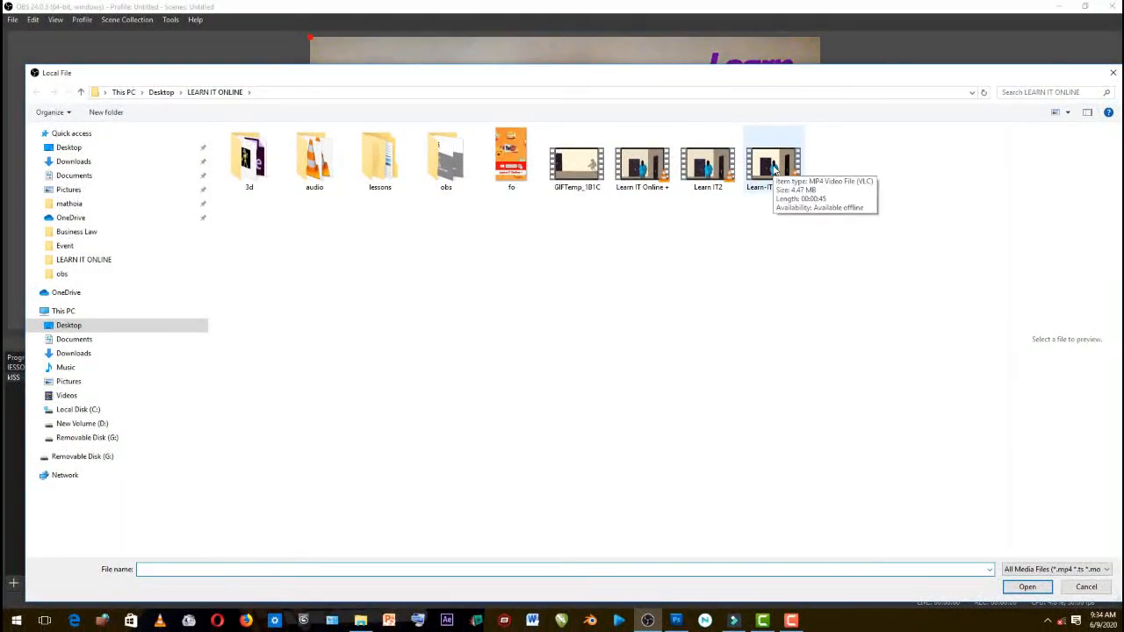
click(777, 170)
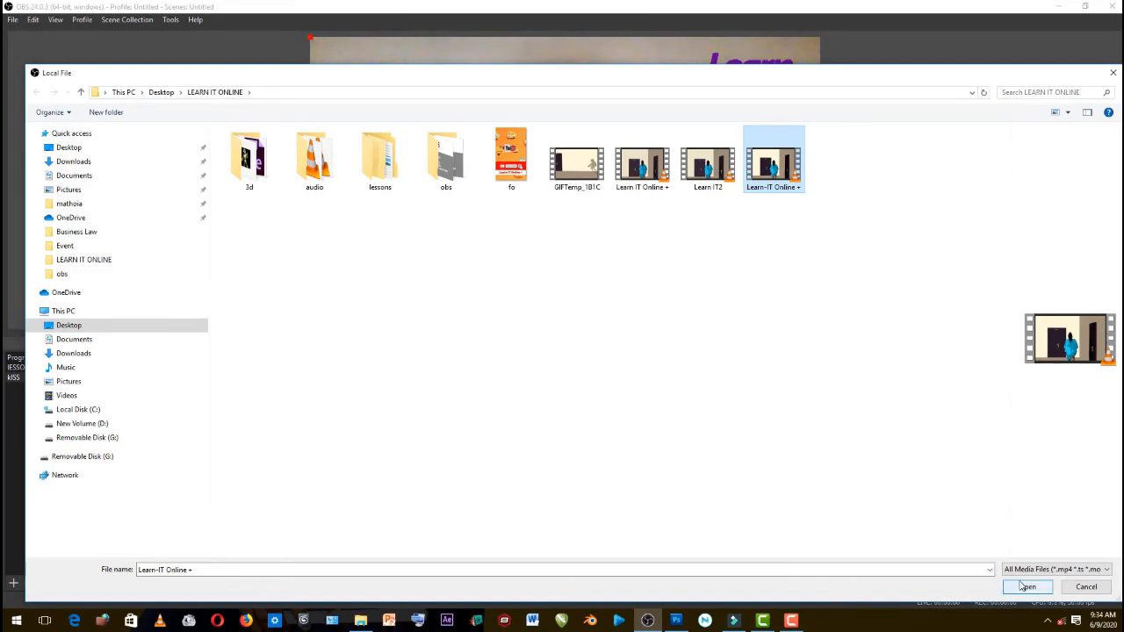
click(1025, 586)
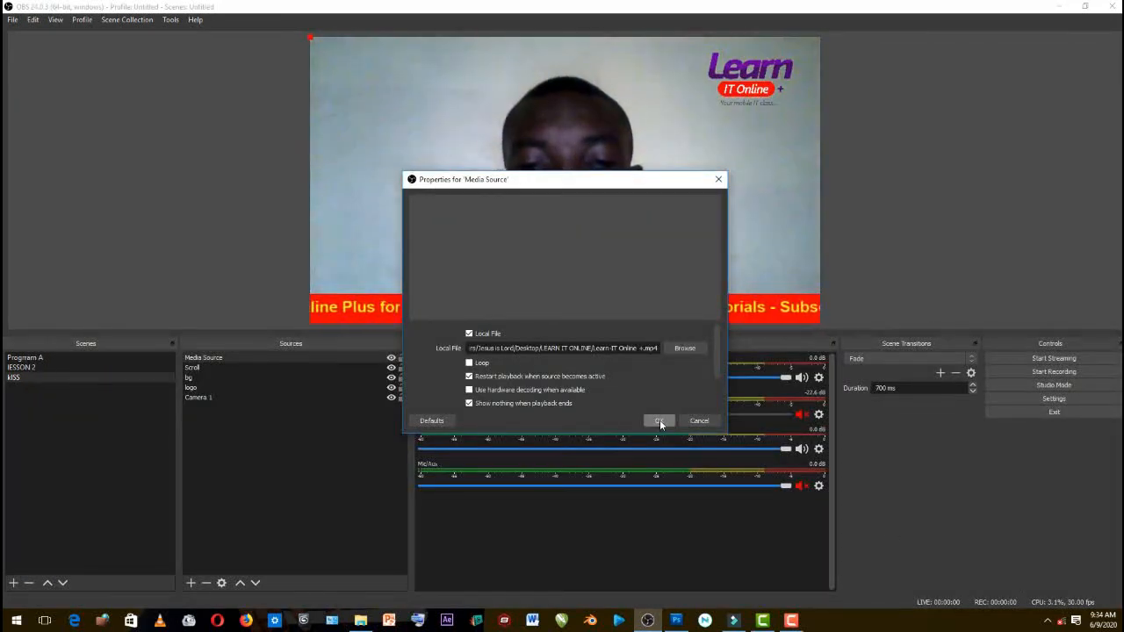
click(659, 422)
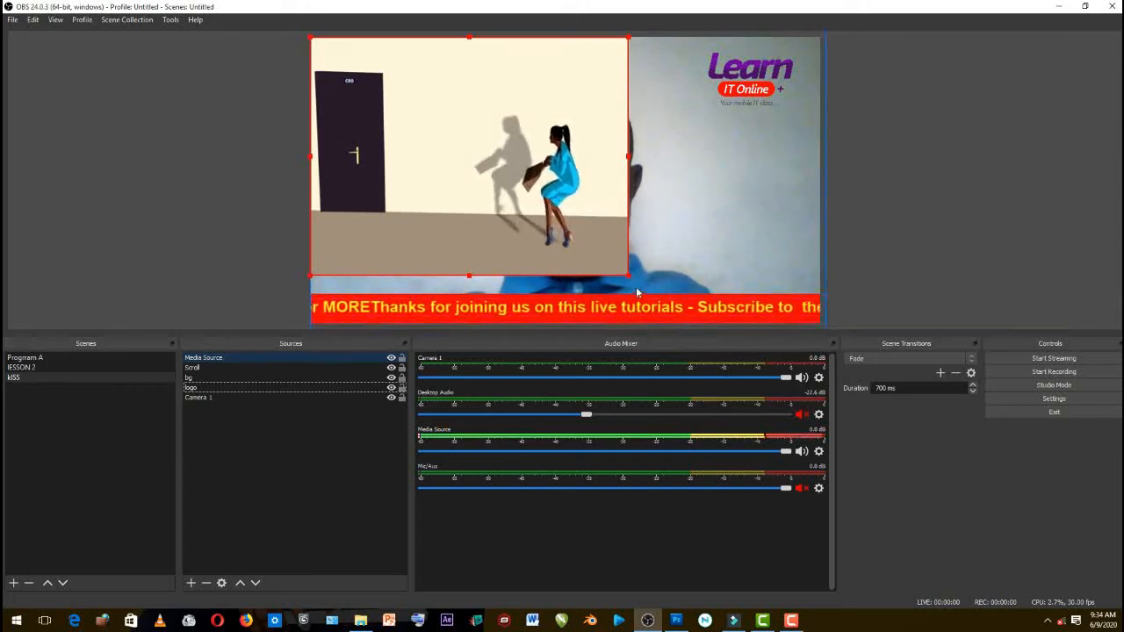
Enlarge the Media Source video to cover the canvas and move it below the logo source, just above Camera 1
mouse_move(627, 276)
mouse_down()
mouse_move(683, 312)
mouse_move(675, 287)
mouse_move(624, 281)
mouse_up()
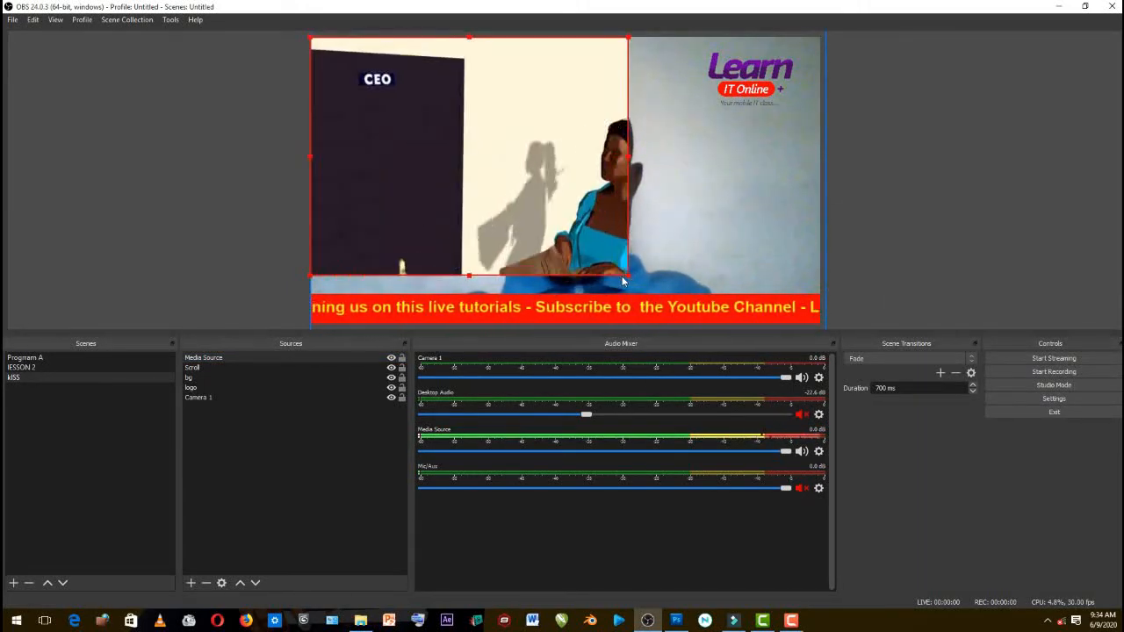
drag(629, 276, 795, 429)
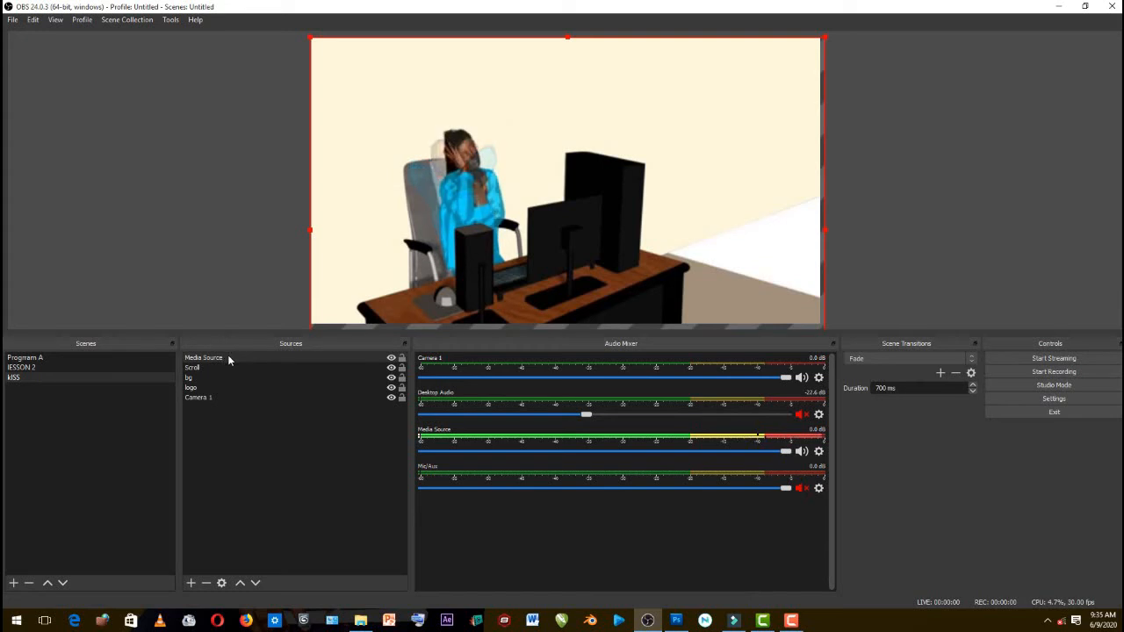
click(202, 377)
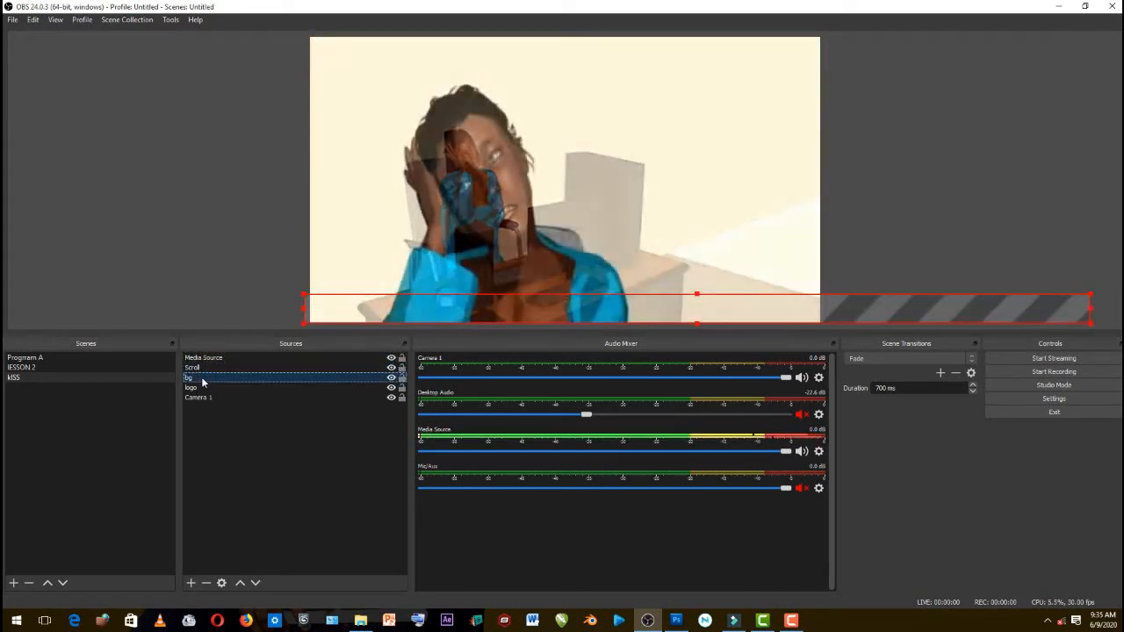
click(195, 388)
click(197, 397)
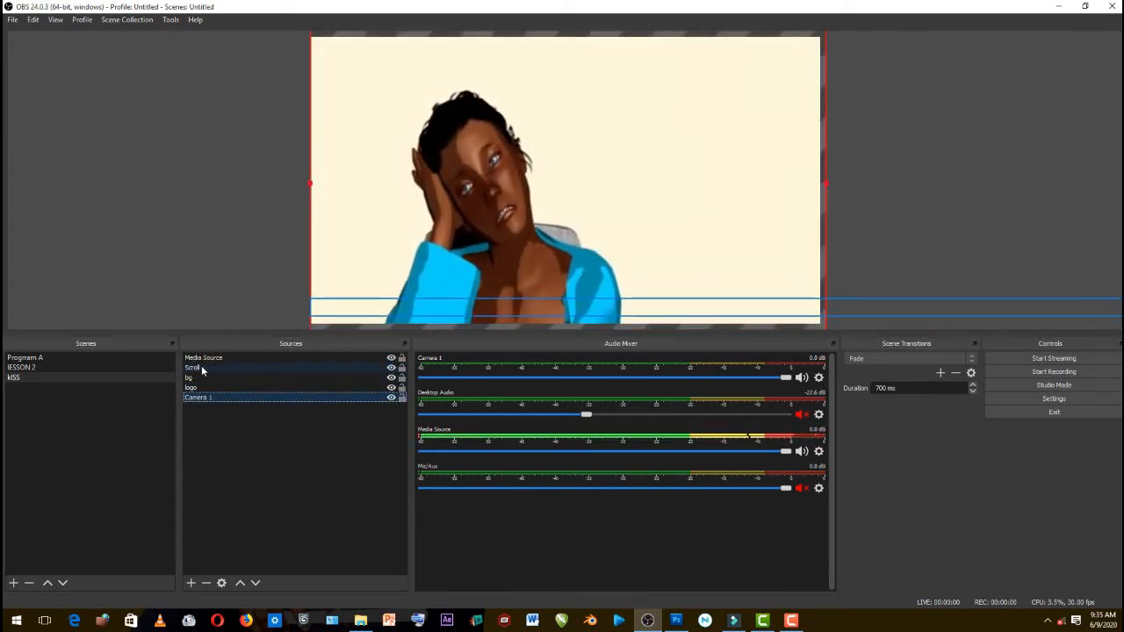
click(207, 358)
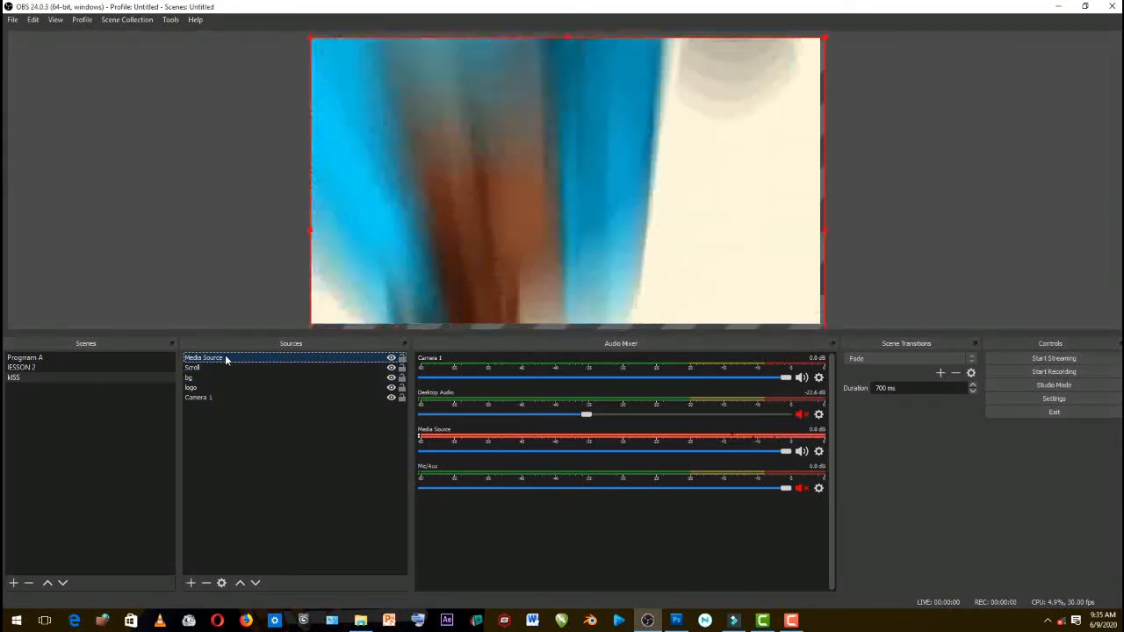
drag(219, 389, 218, 392)
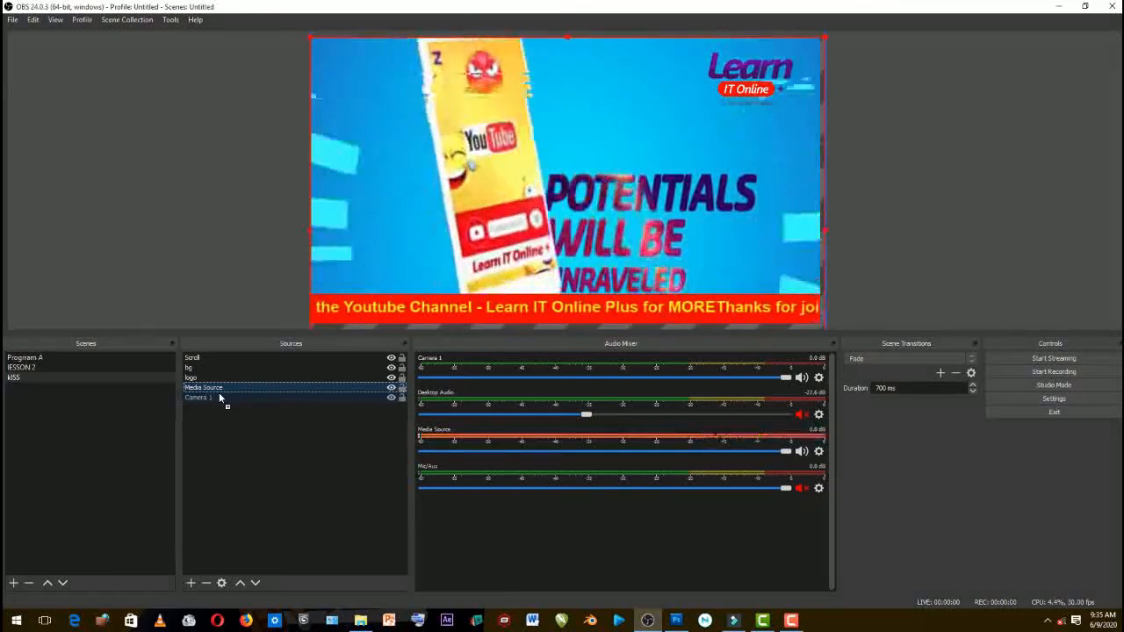
click(793, 622)
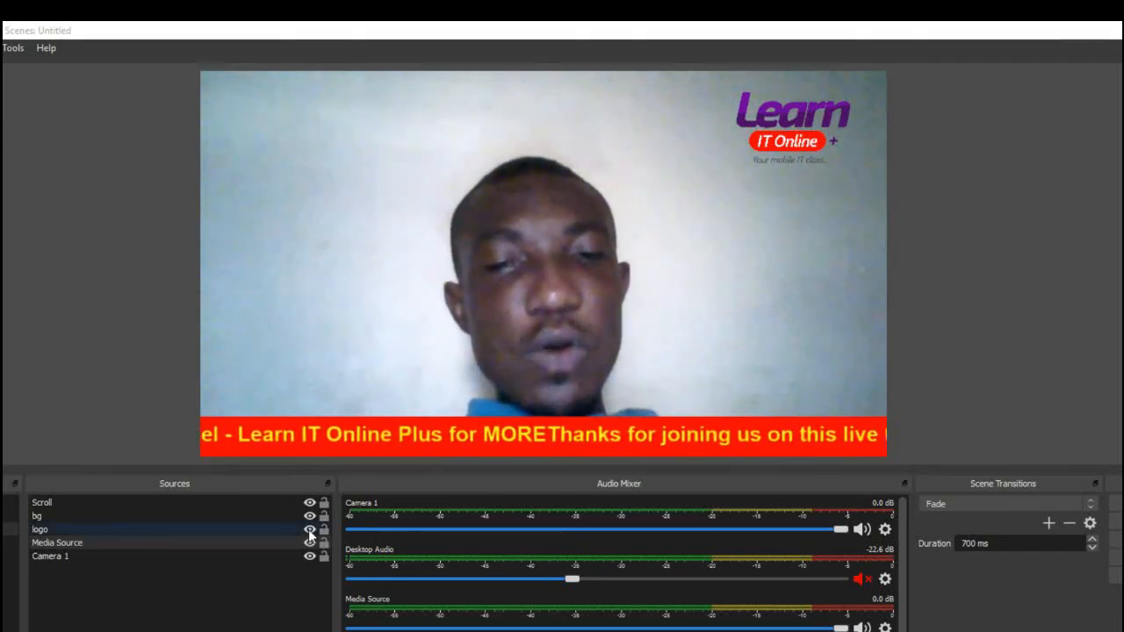
Hide the logo source and show it again
click(309, 530)
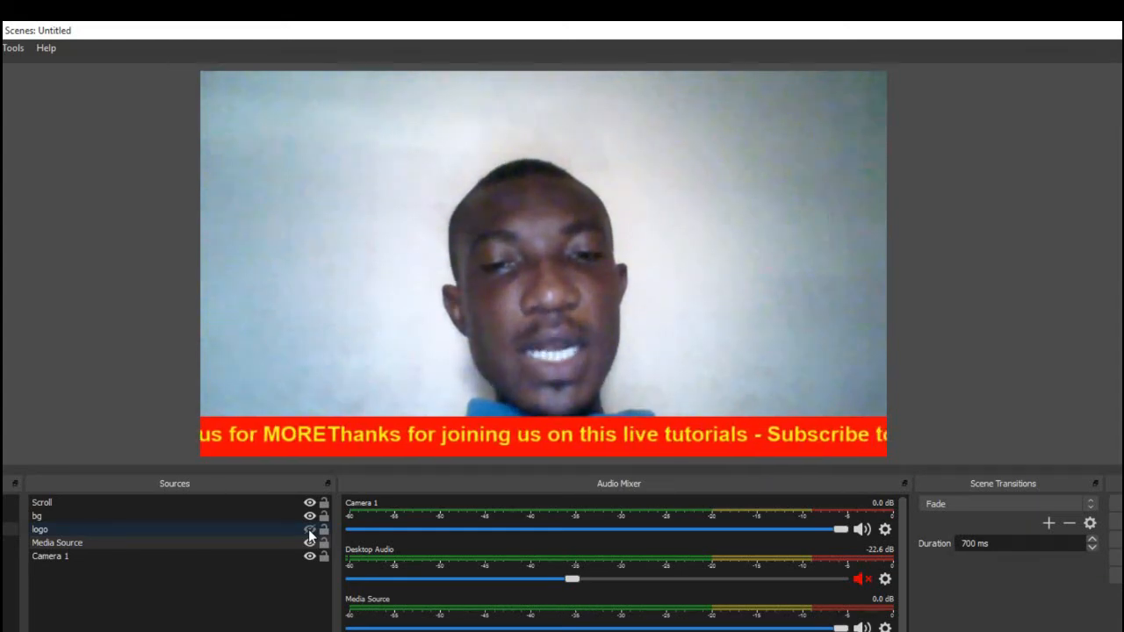
click(309, 530)
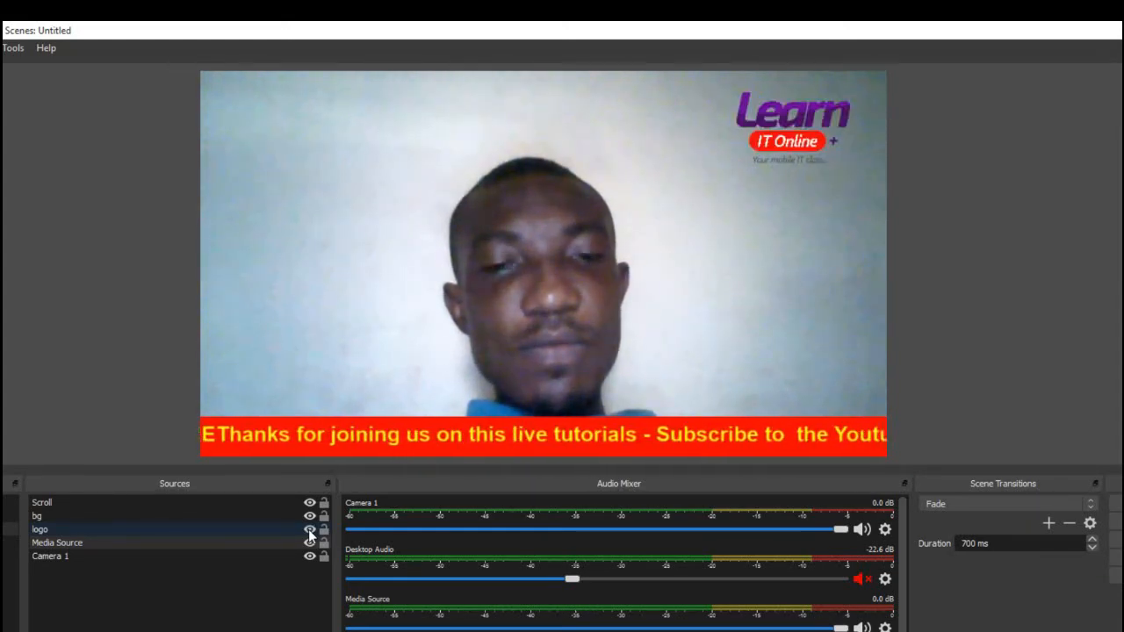